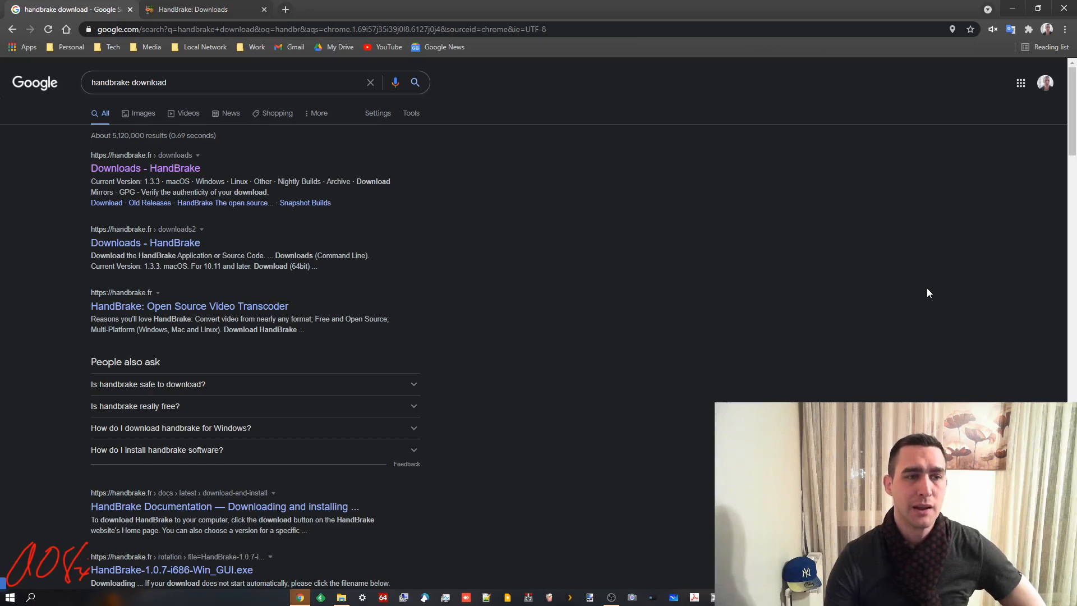
Step: Open the official HandBrake Downloads page from the "handbrake download" search results and close the duplicate page
click(185, 87)
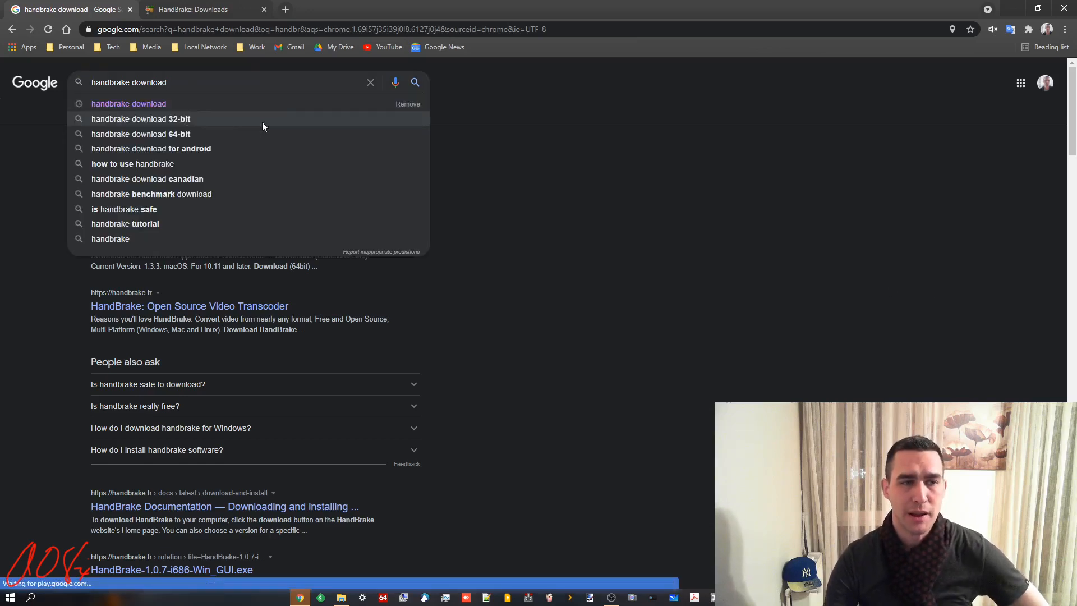
click(451, 237)
click(163, 169)
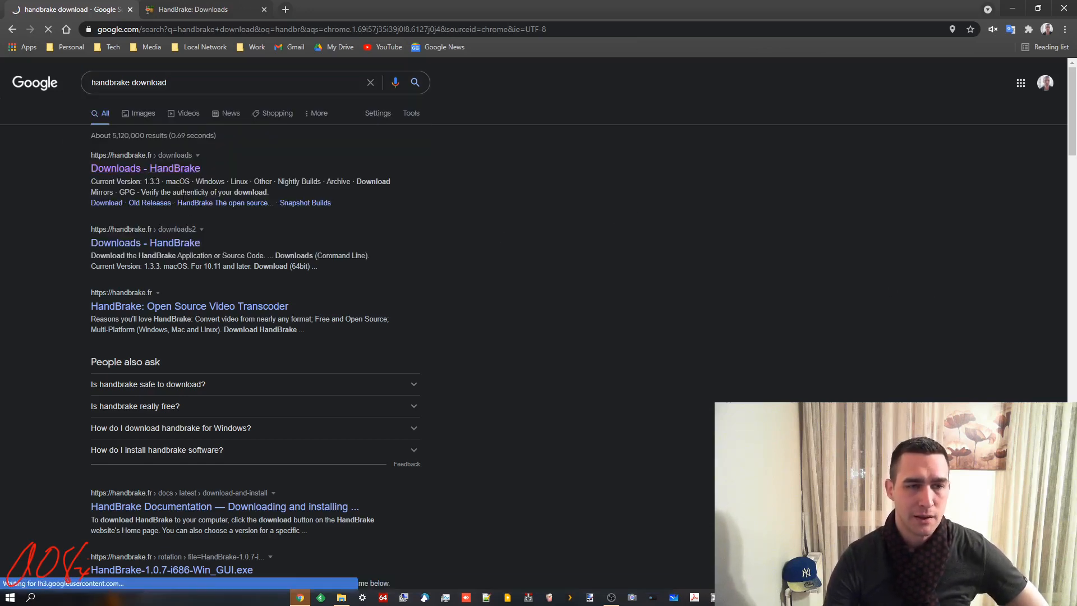
click(264, 10)
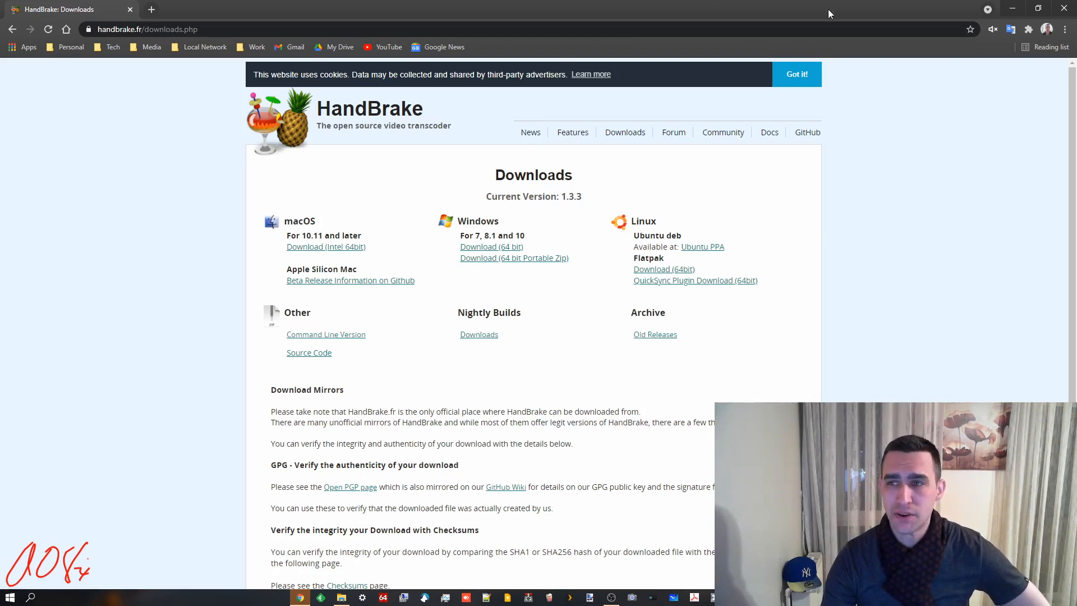
Step: Fit the browser window to the right half of the screen and launch HandBrake from the desktop
key(super+Right)
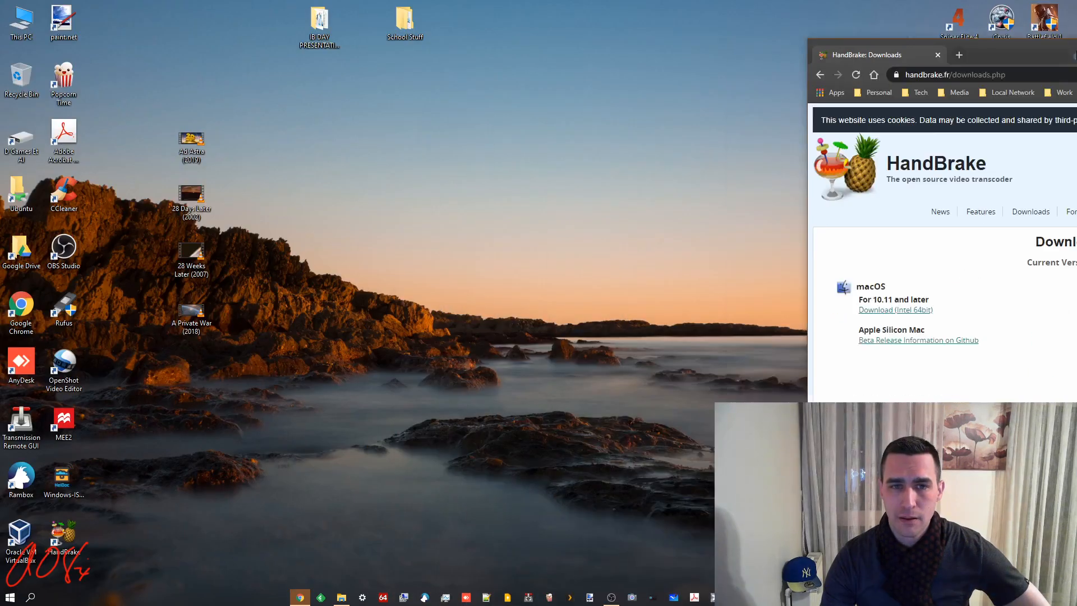
click(511, 312)
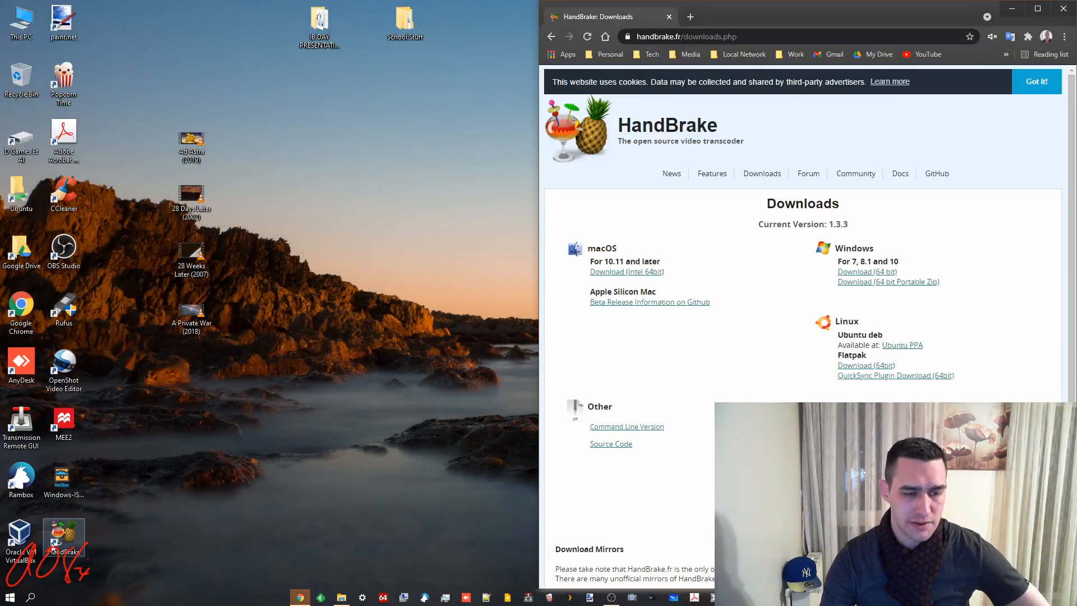
click(52, 542)
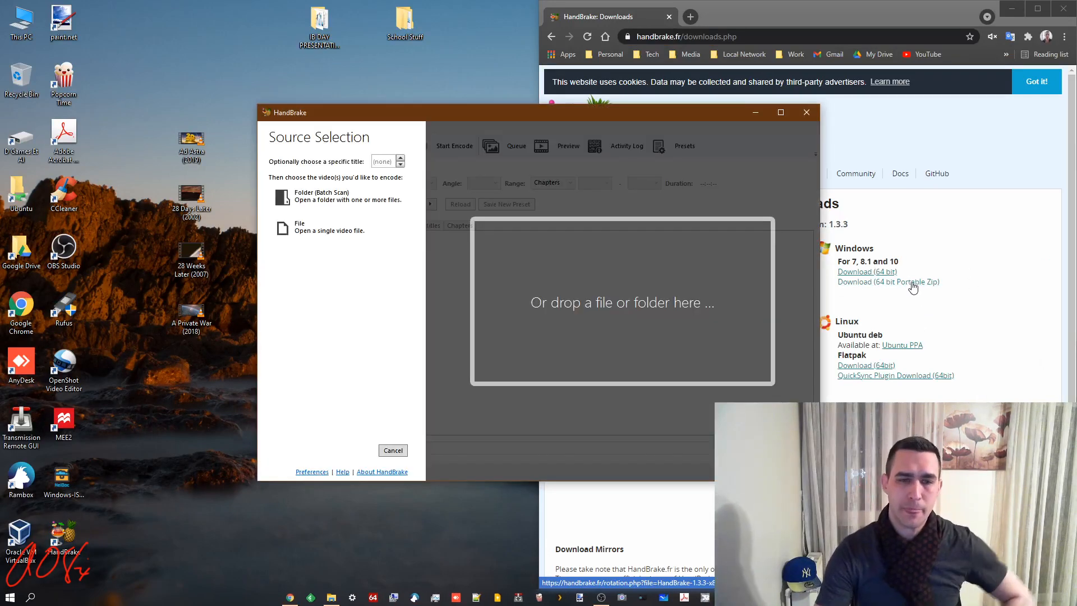
Step: Load the desktop video Ad Astra (2019) into HandBrake as the source
drag(132, 88, 249, 388)
click(186, 427)
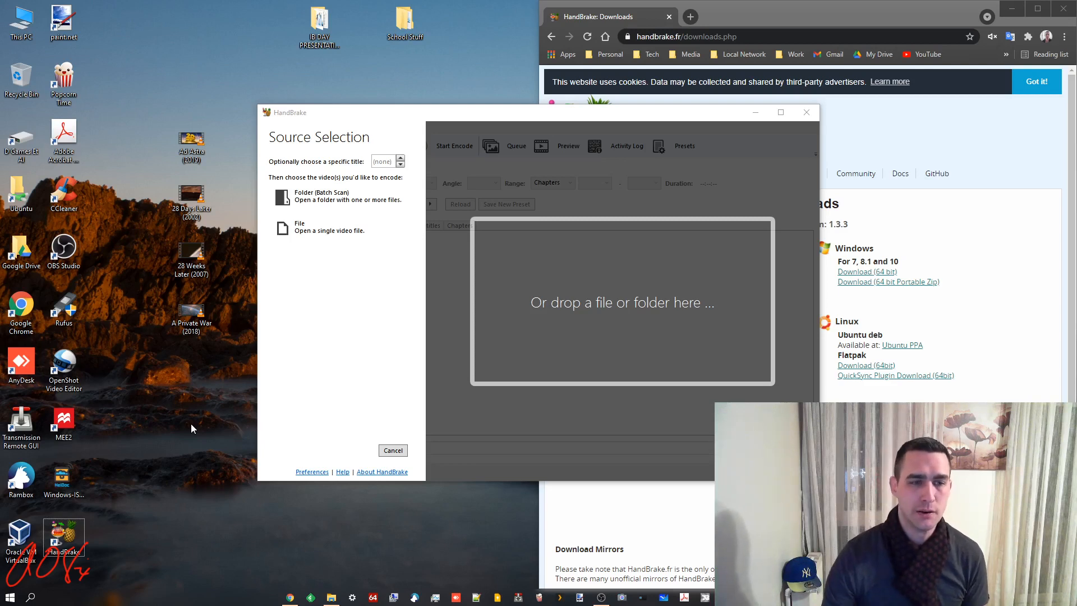
click(203, 147)
drag(203, 147, 551, 304)
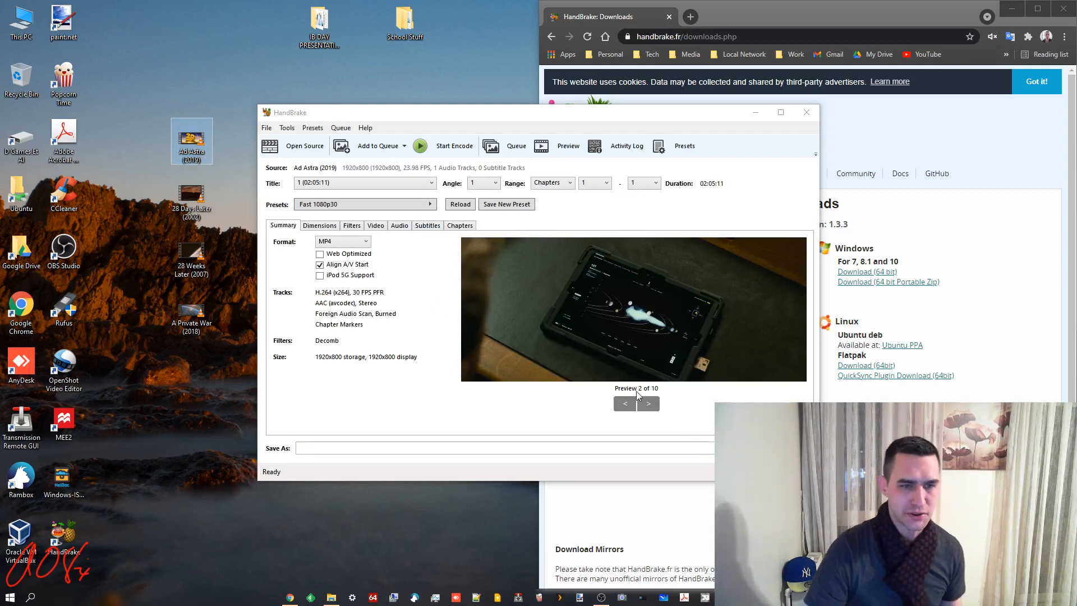
Step: Examine the available encoding presets in the Devices and General categories
click(424, 205)
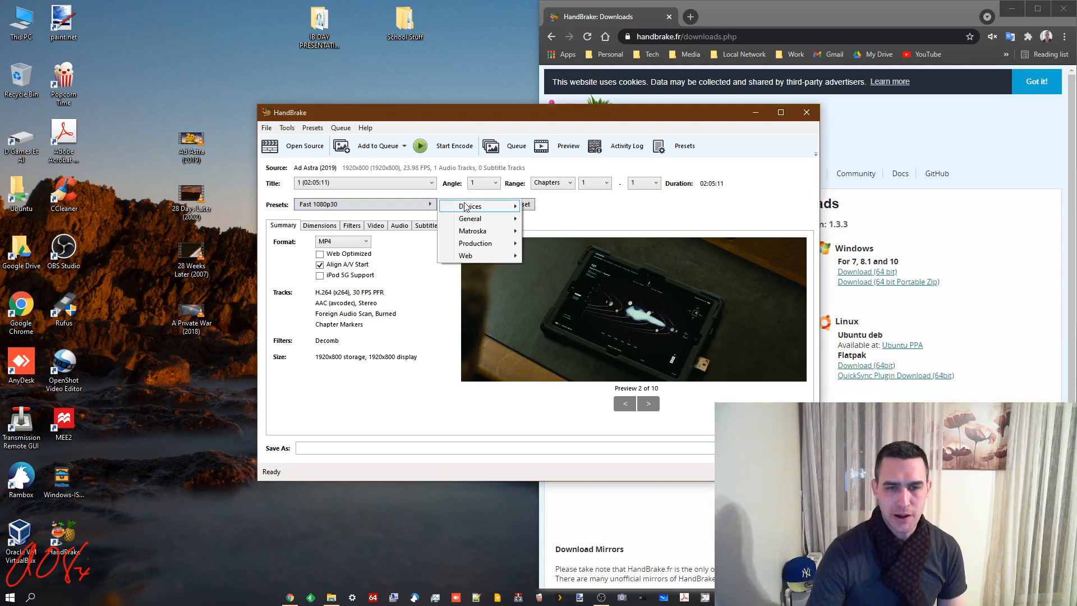
mouse_move(473, 209)
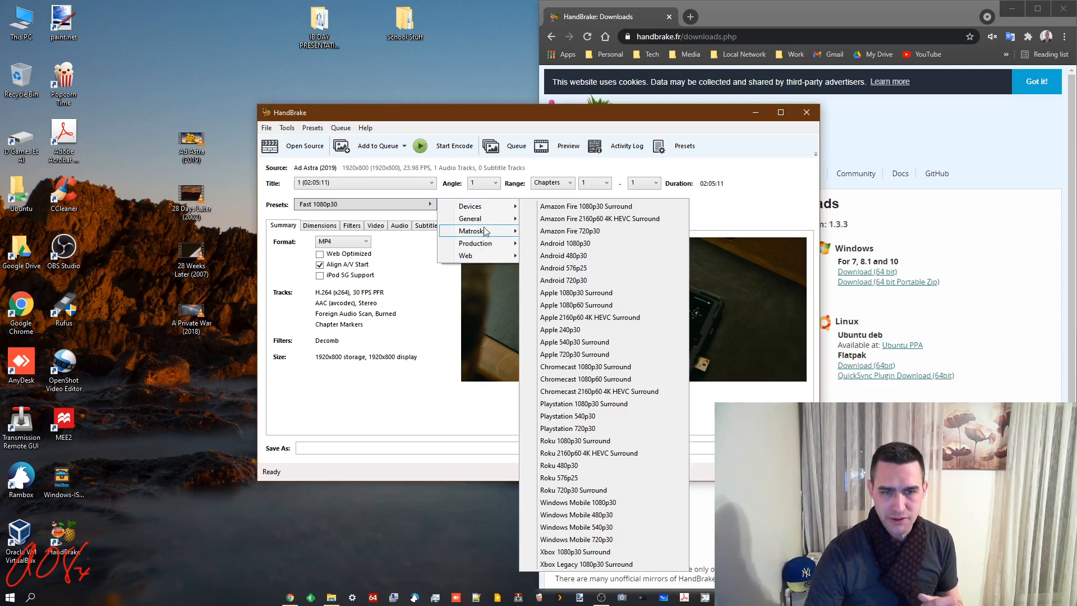
mouse_move(484, 233)
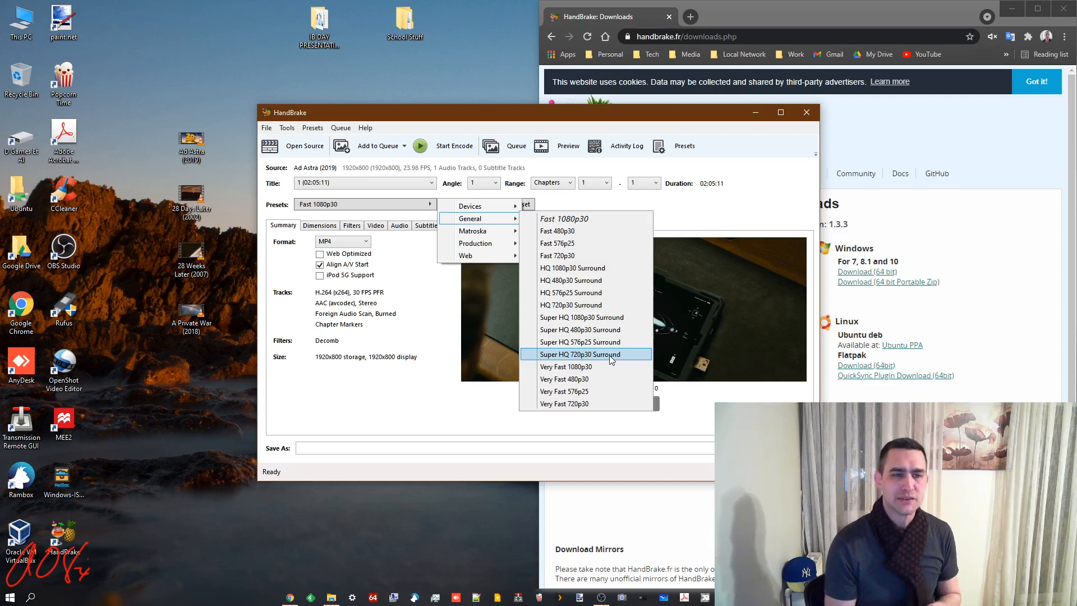
click(197, 84)
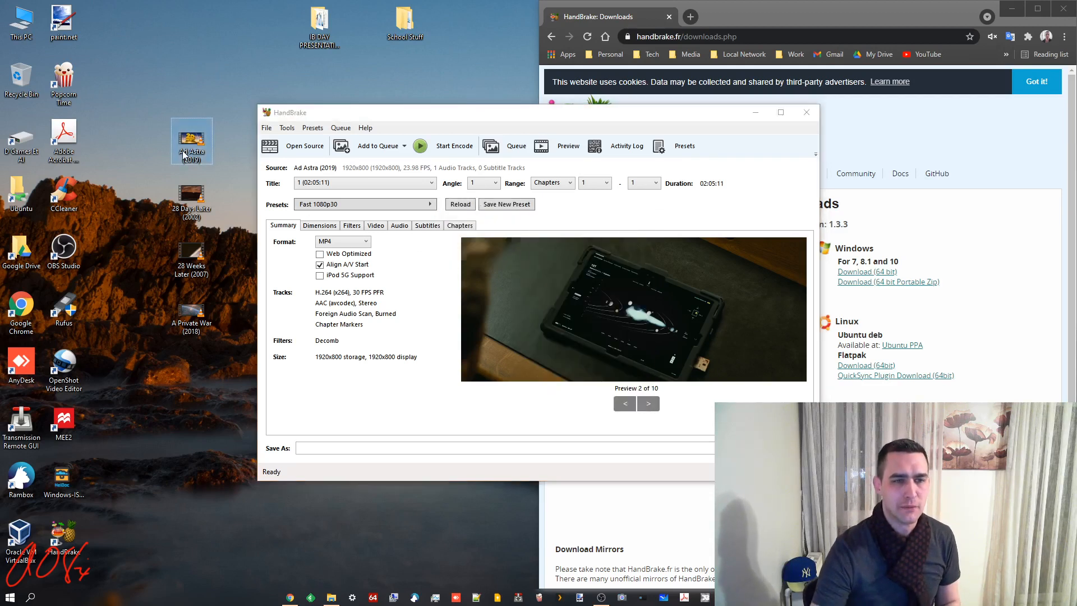
Step: Examine the file properties of the 28 Days Later (2002) video, including its frame size, bitrate and frame rate details
right_click(191, 190)
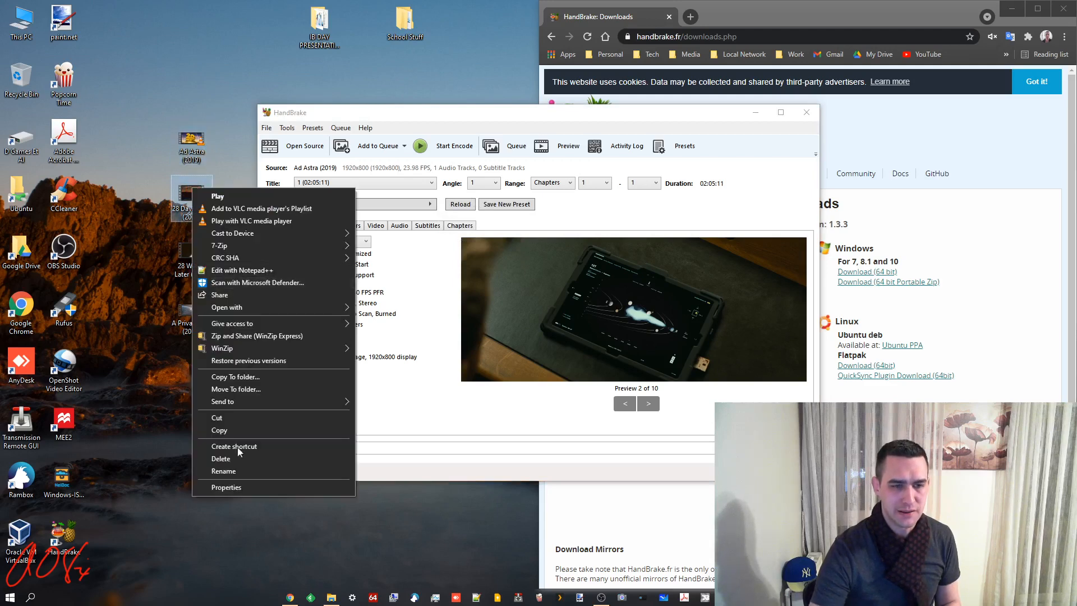
click(227, 487)
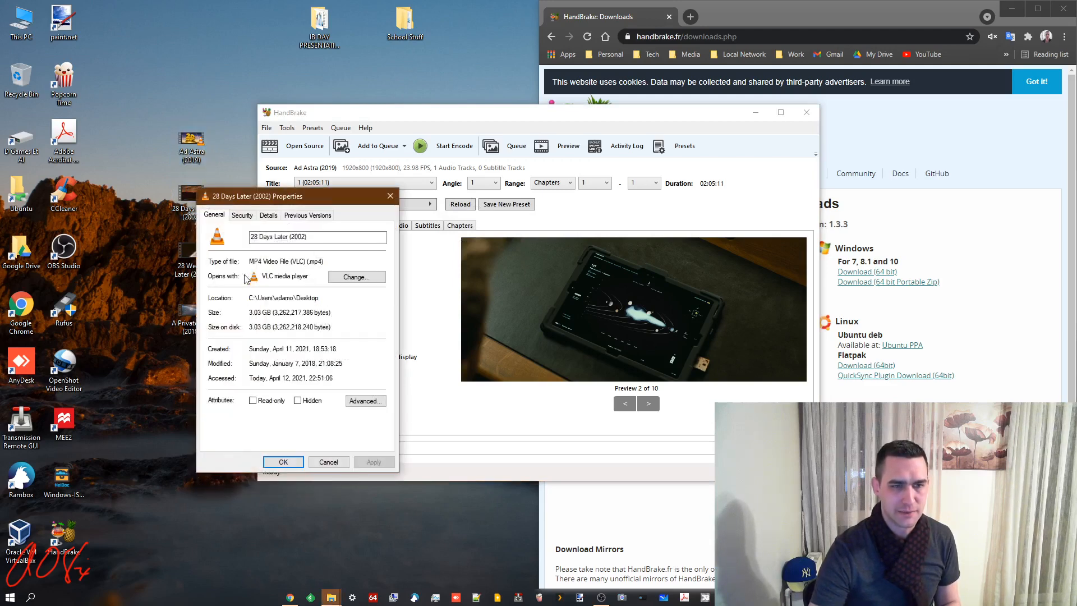
drag(249, 196, 274, 155)
click(289, 175)
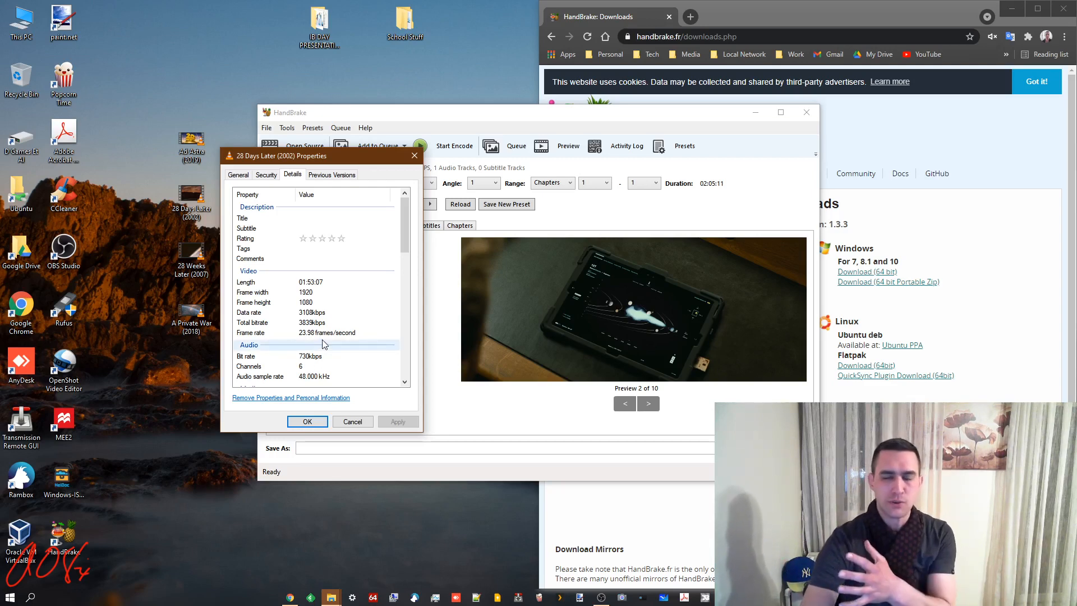
click(361, 424)
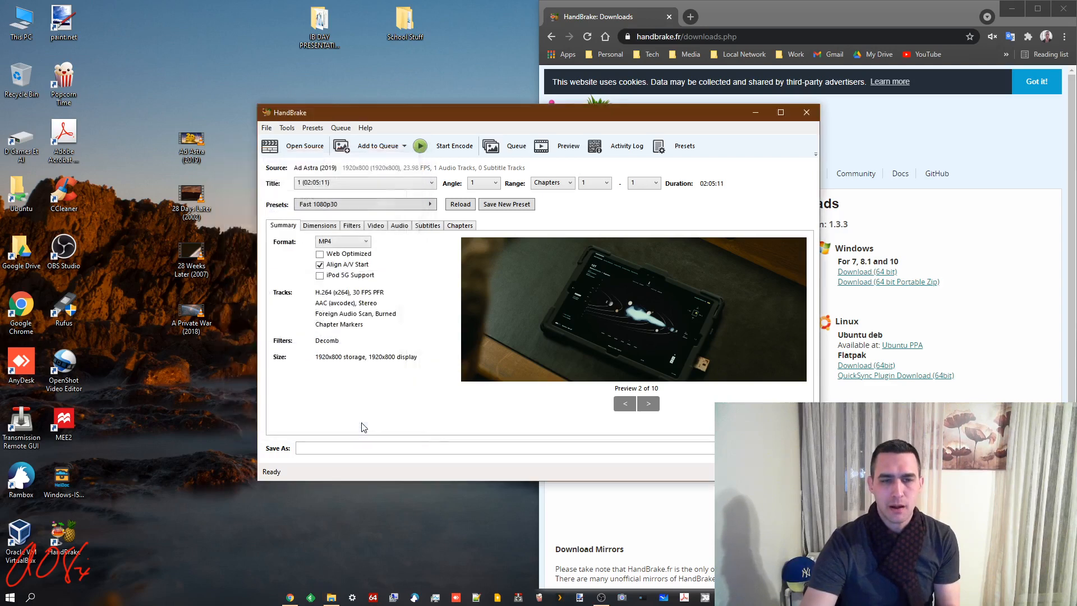
Step: Apply the General preset Fast 720p30 to the Ad Astra (2019) source
click(383, 207)
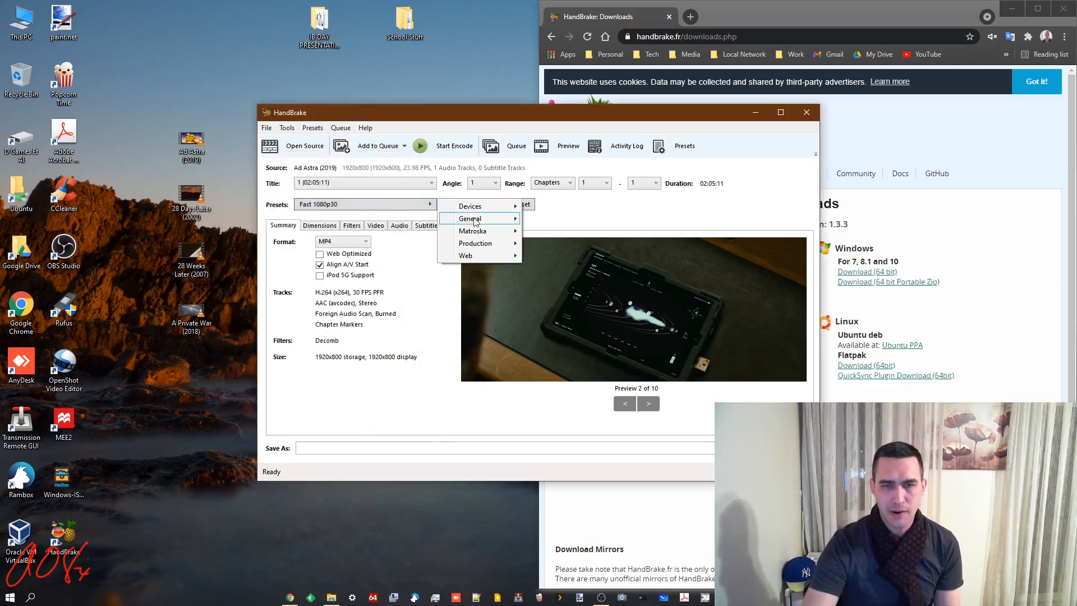
mouse_move(477, 221)
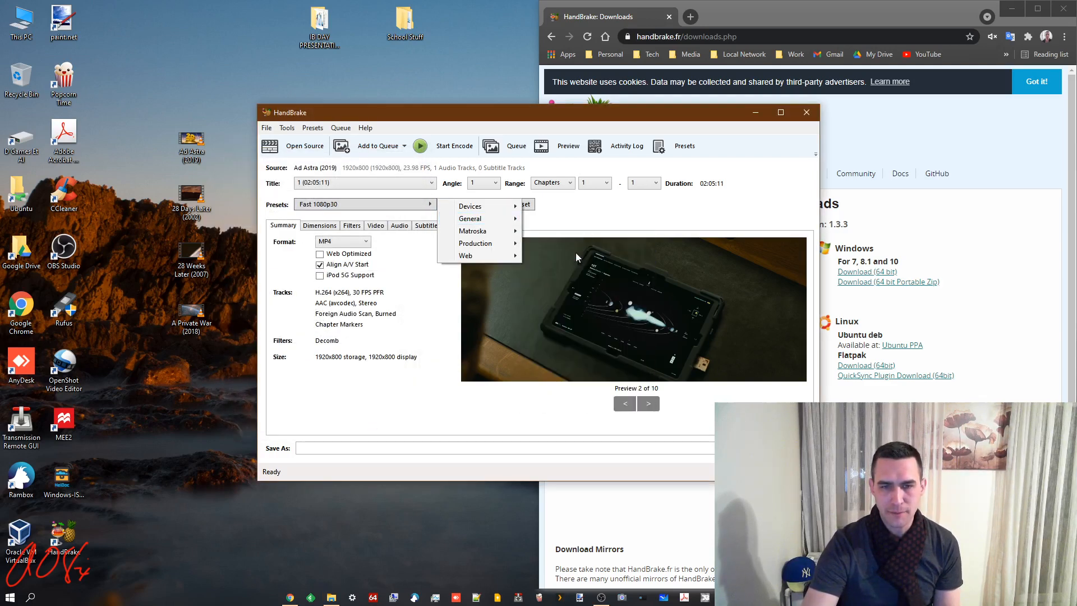
click(575, 278)
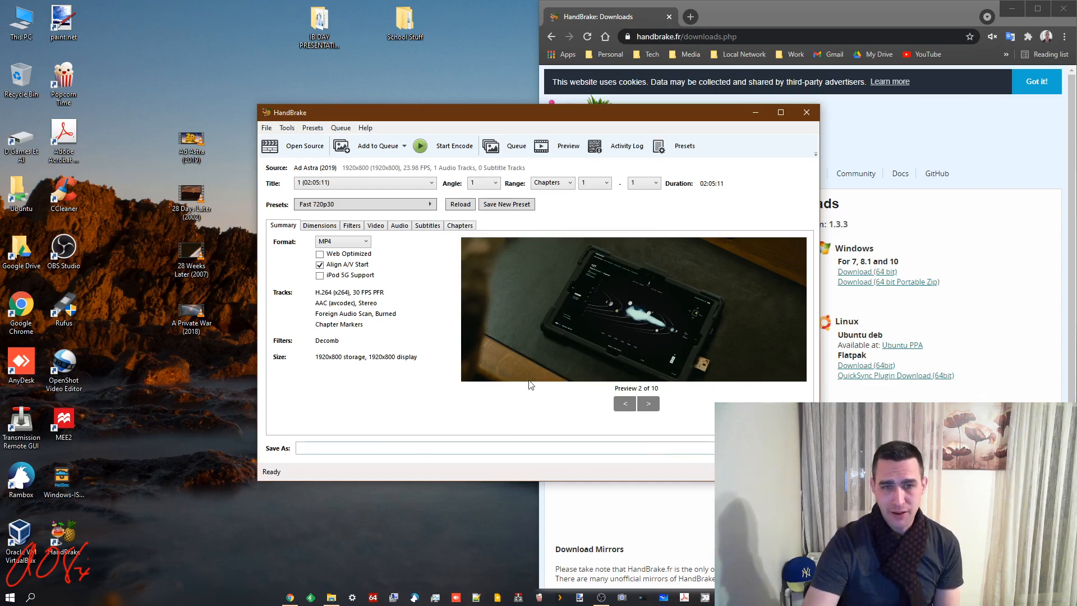
Step: Review the output dimensions and the filter settings, including the interlace detection options
click(321, 226)
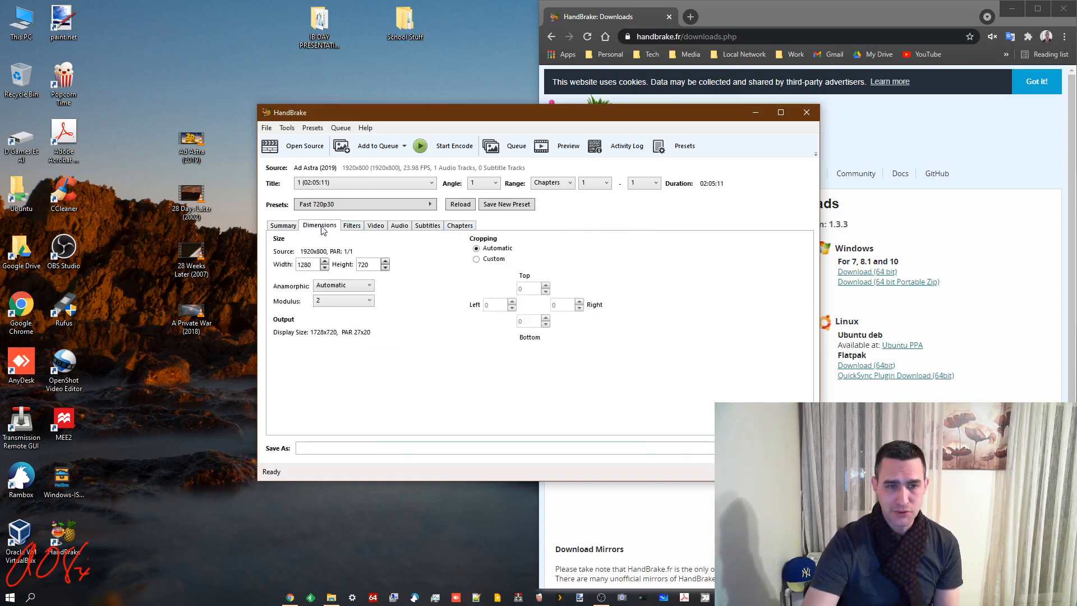
click(351, 226)
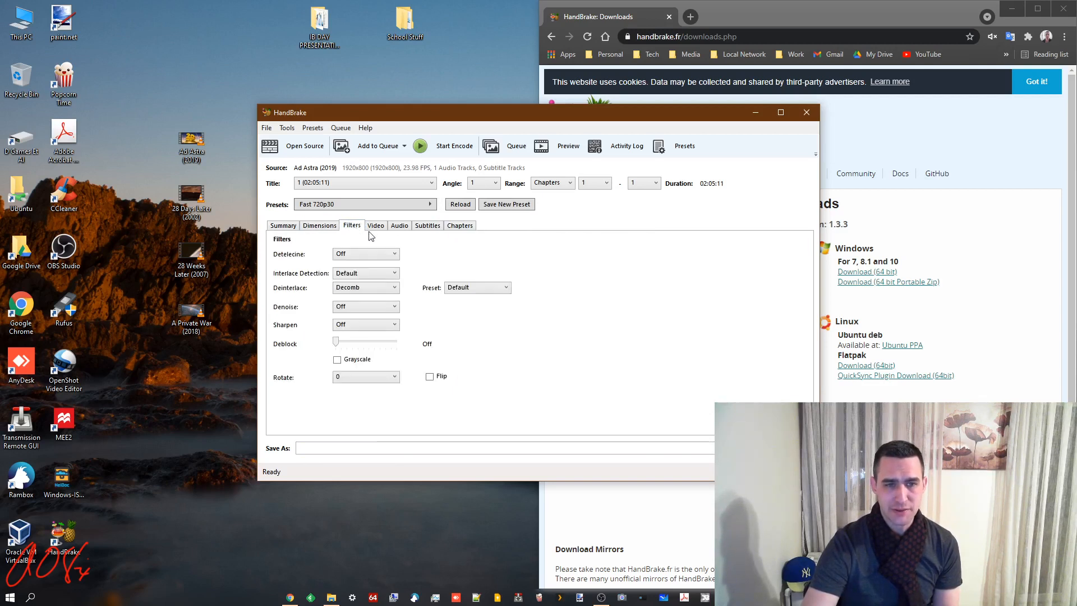
click(385, 274)
click(385, 274)
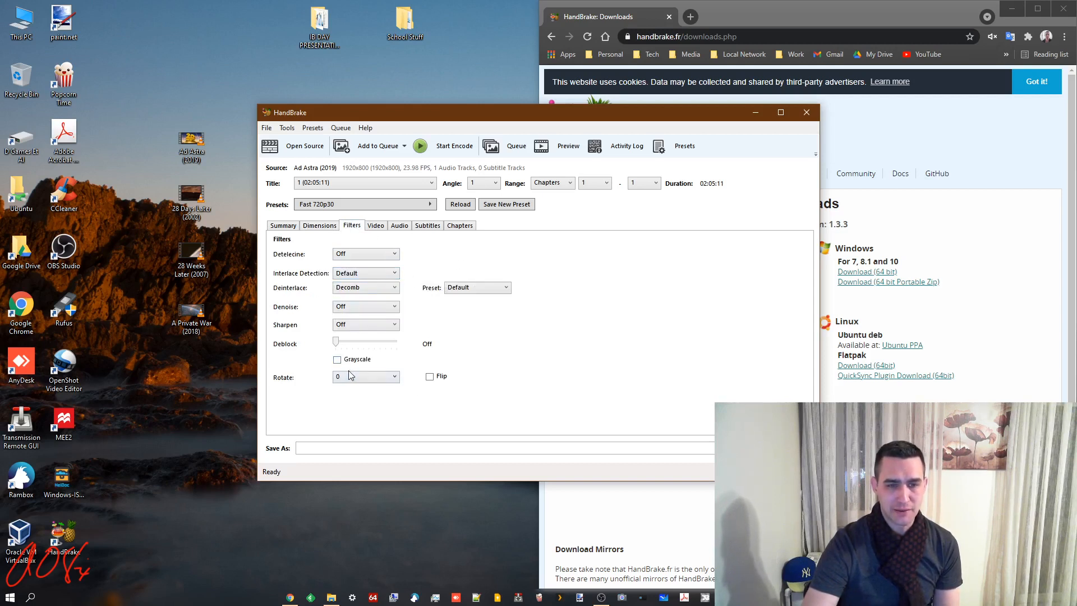
Step: Review the video encoding settings, including the available codecs, the quality options and the framerate choices
click(377, 225)
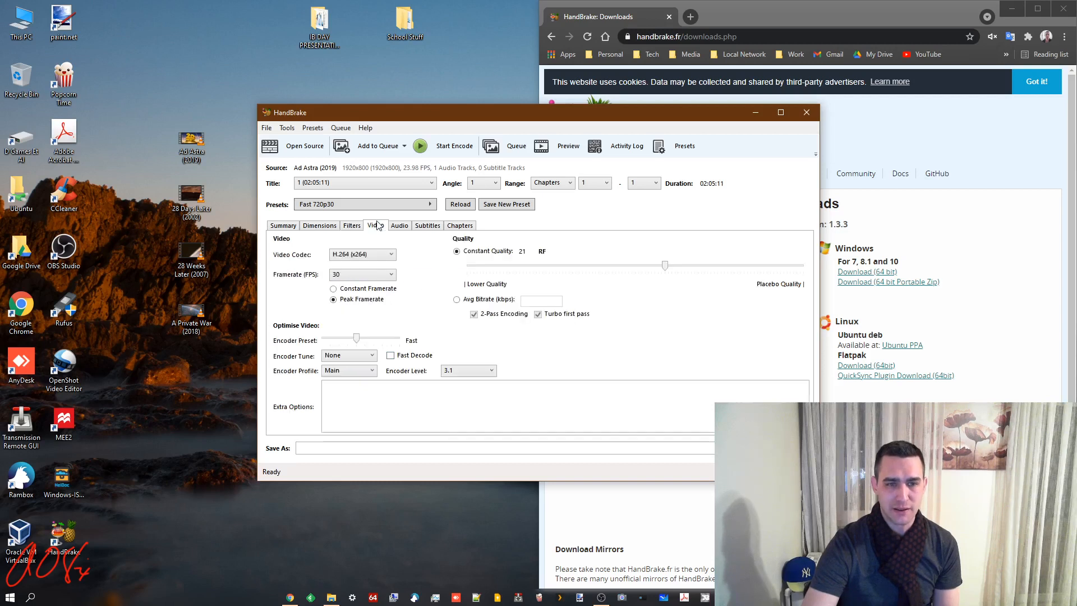
click(392, 255)
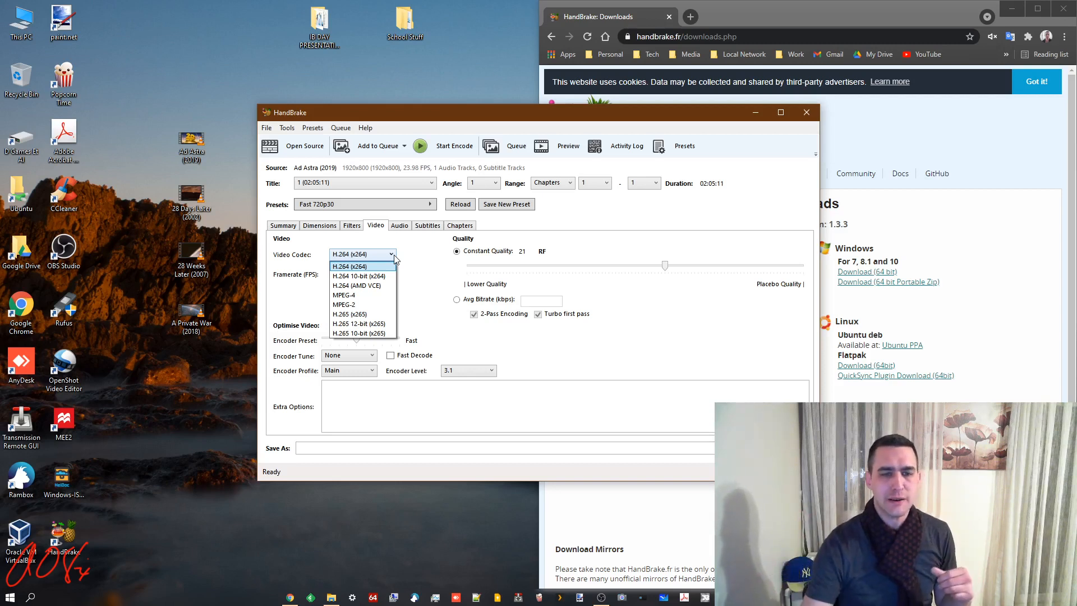
click(413, 238)
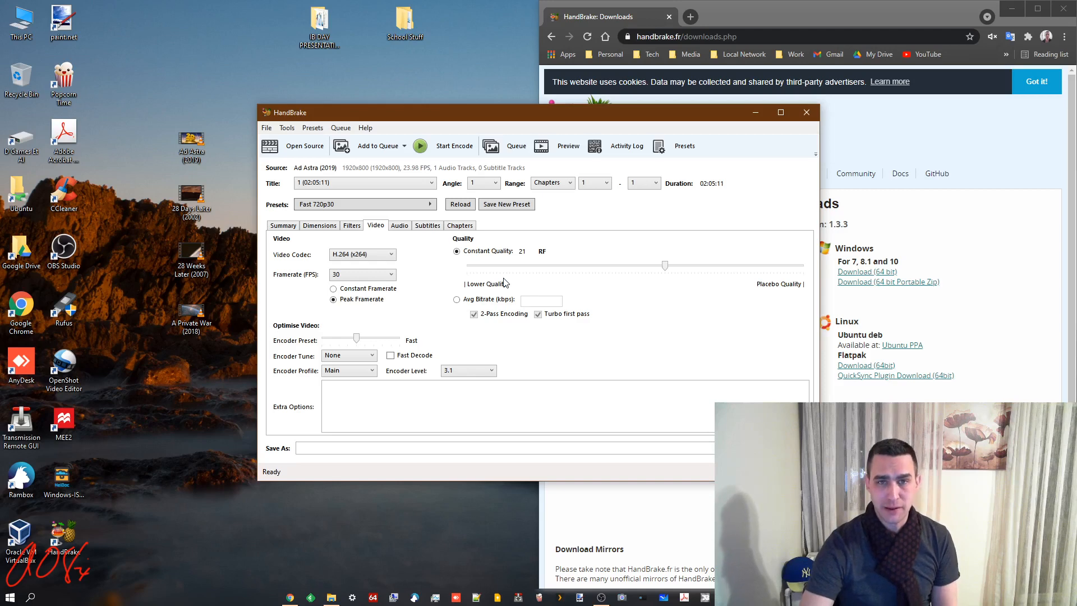
mouse_move(502, 278)
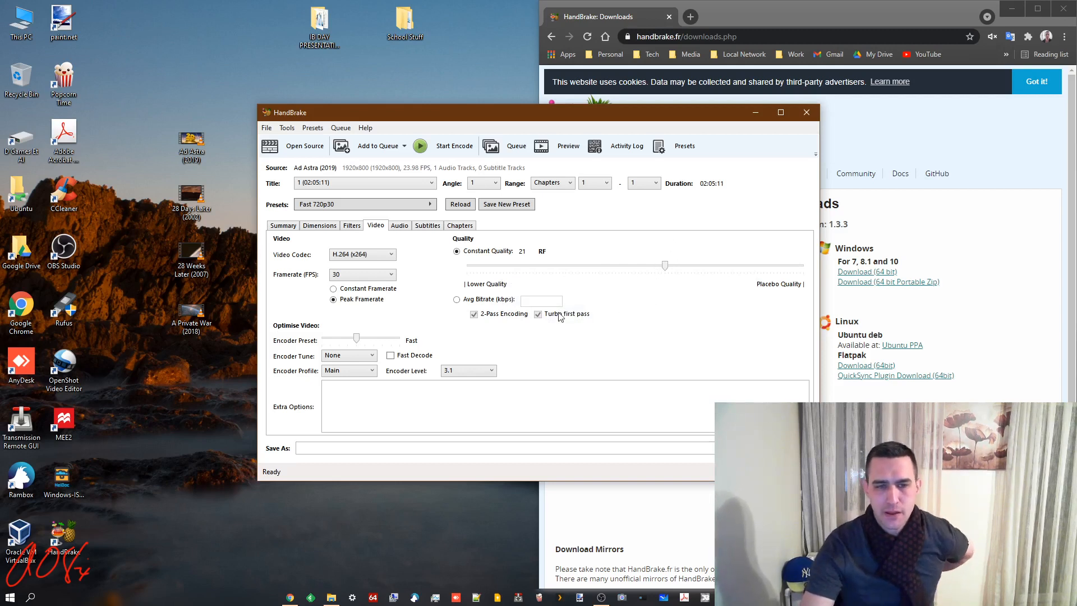
click(392, 275)
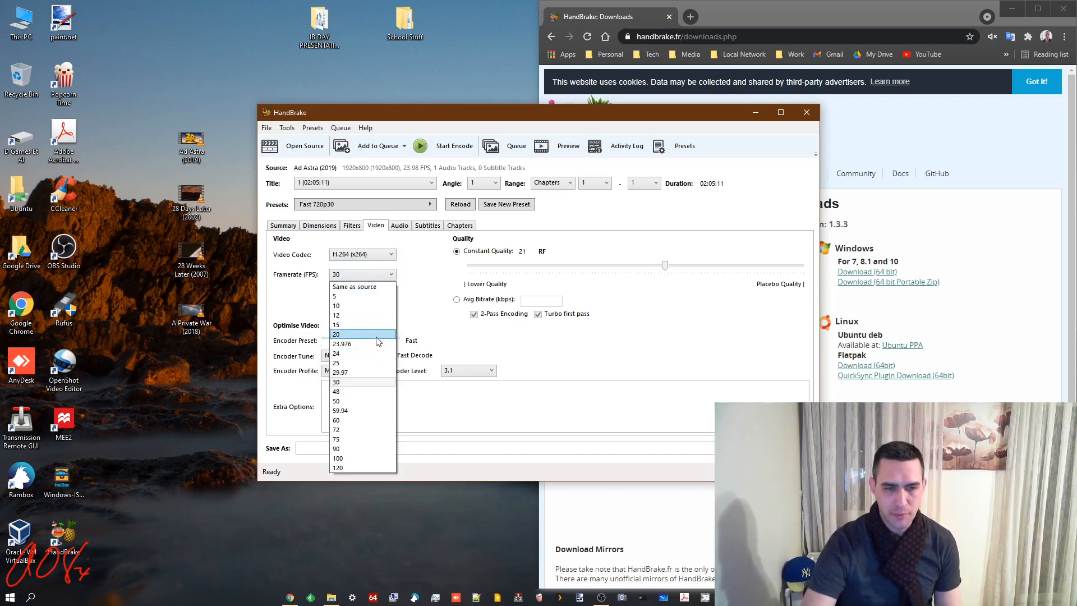
click(416, 271)
Step: Review the audio track, subtitle and chapter settings, and return to the encoding summary
click(399, 228)
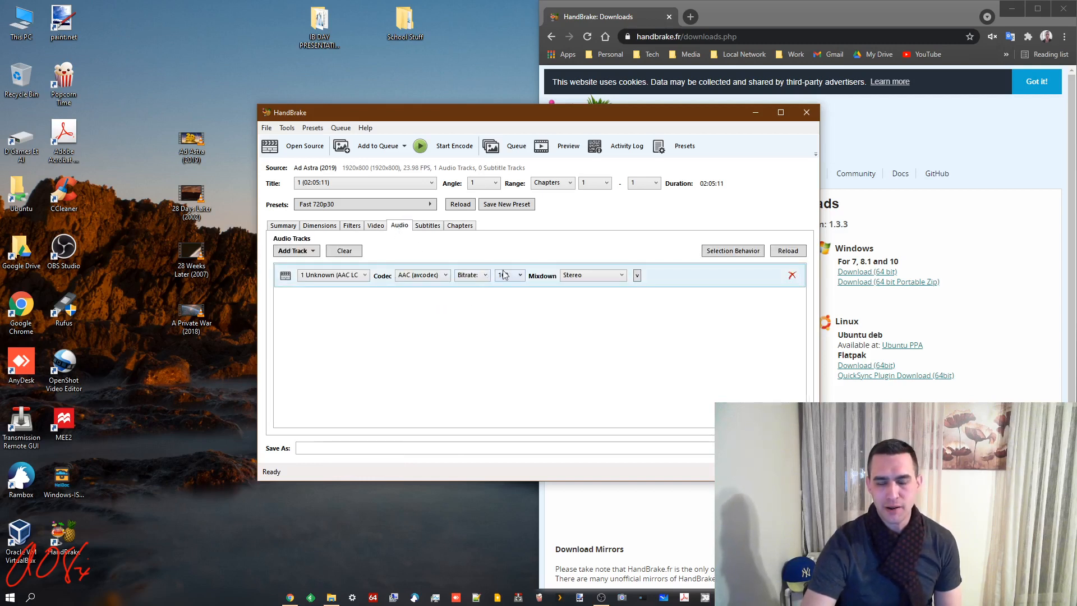
click(365, 276)
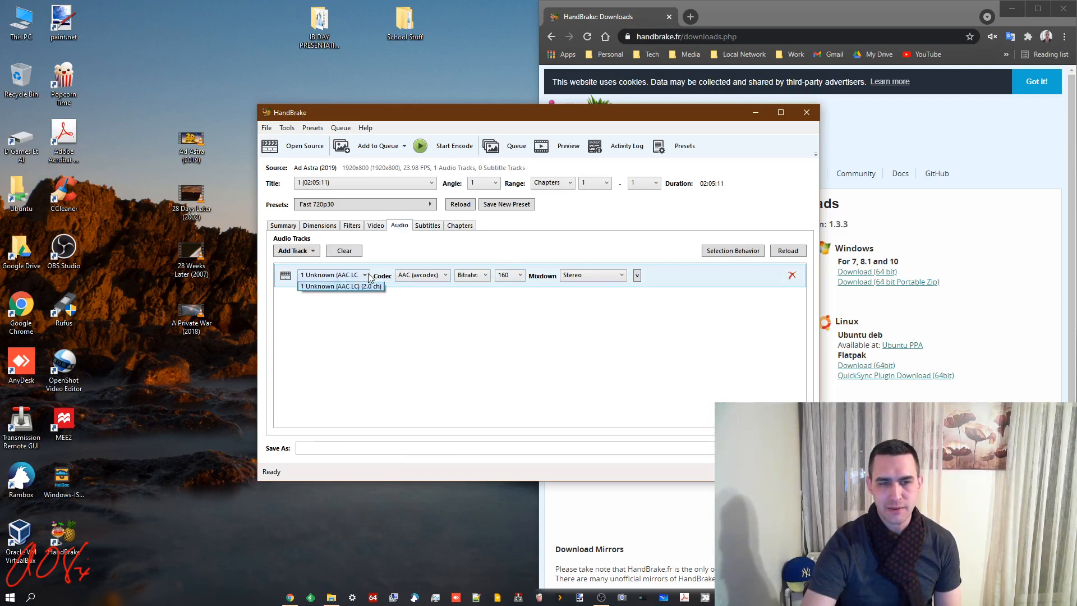
click(368, 277)
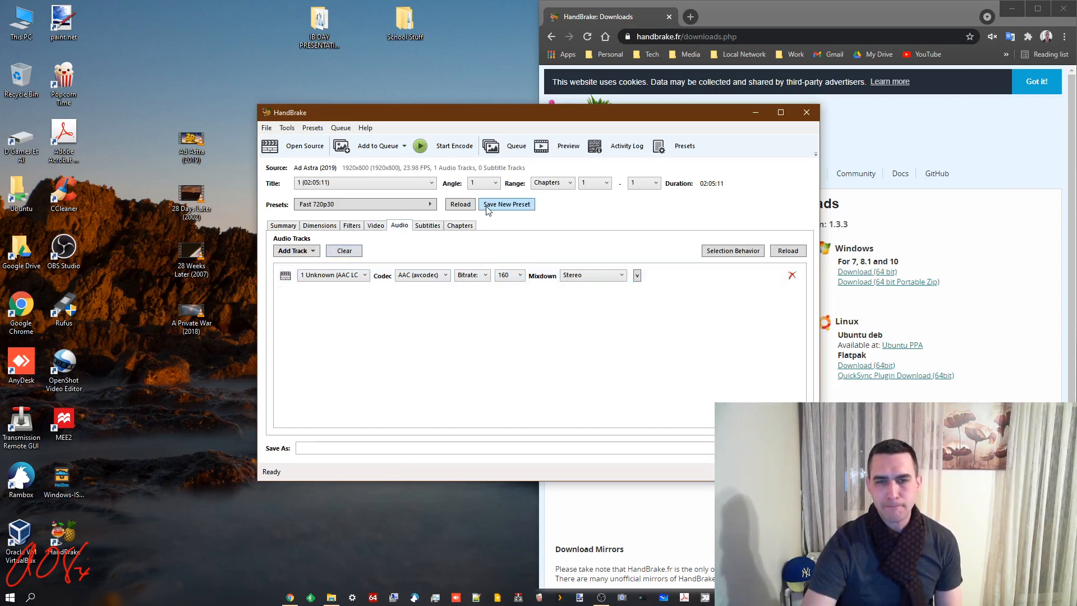
click(428, 227)
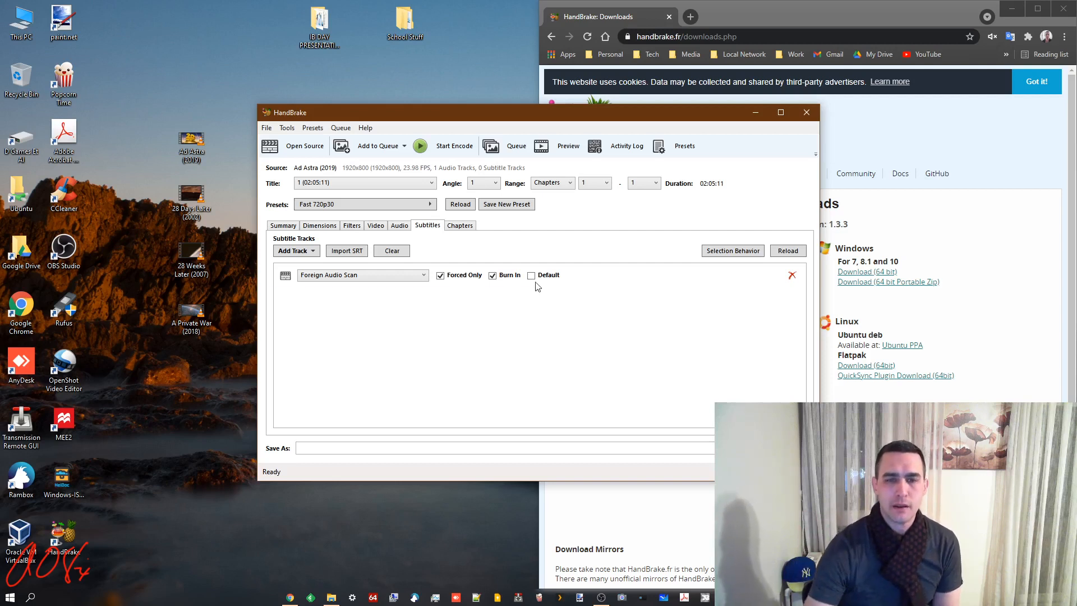
click(472, 225)
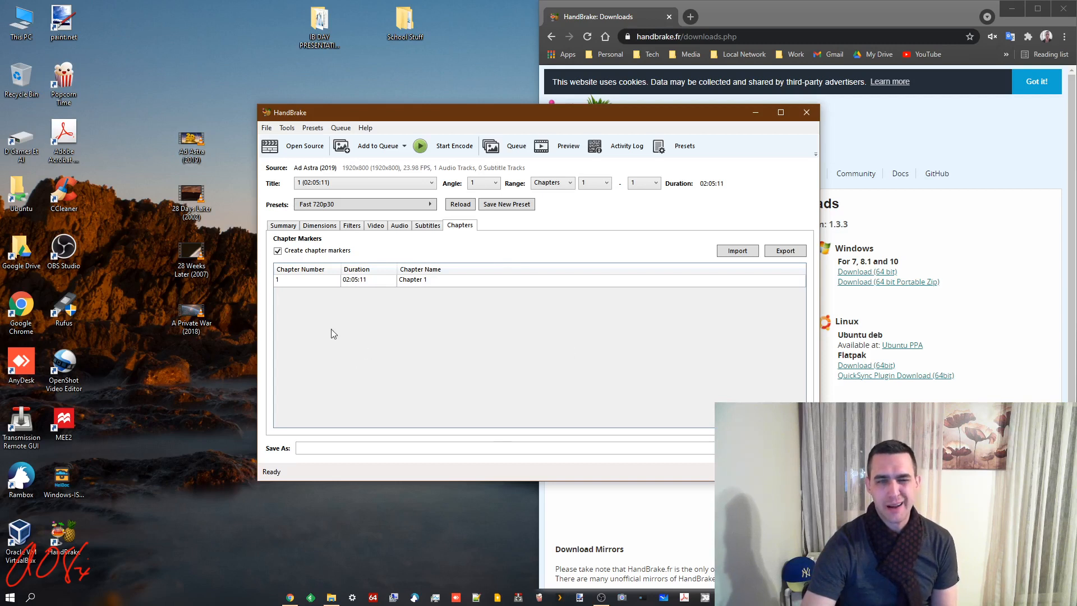
click(284, 225)
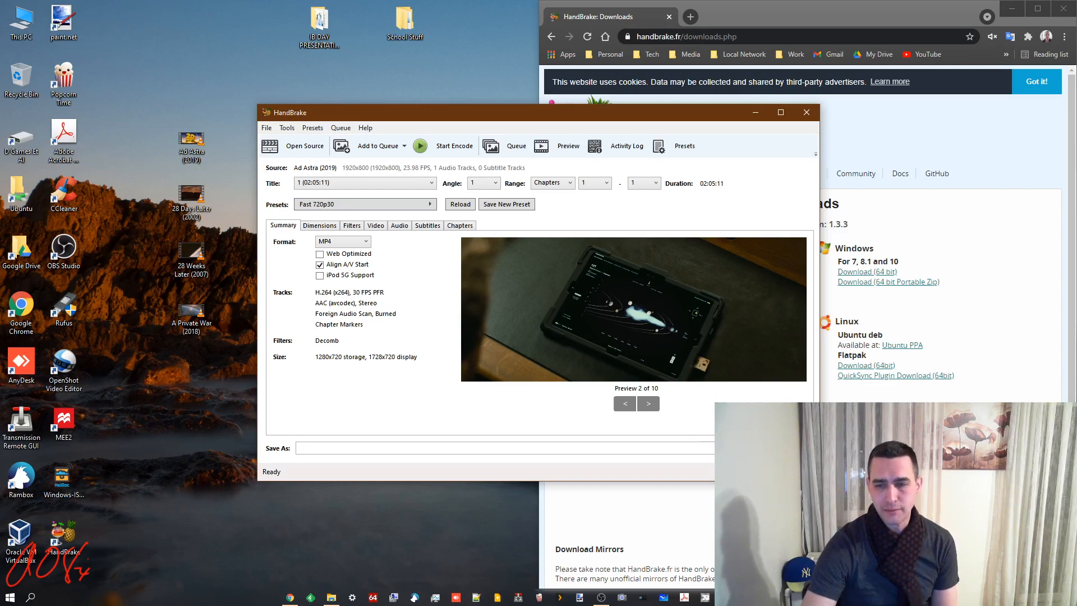
Step: Set the Ad Astra (2019) encode's output file to AA 720P in mp4 format on the Desktop
click(788, 448)
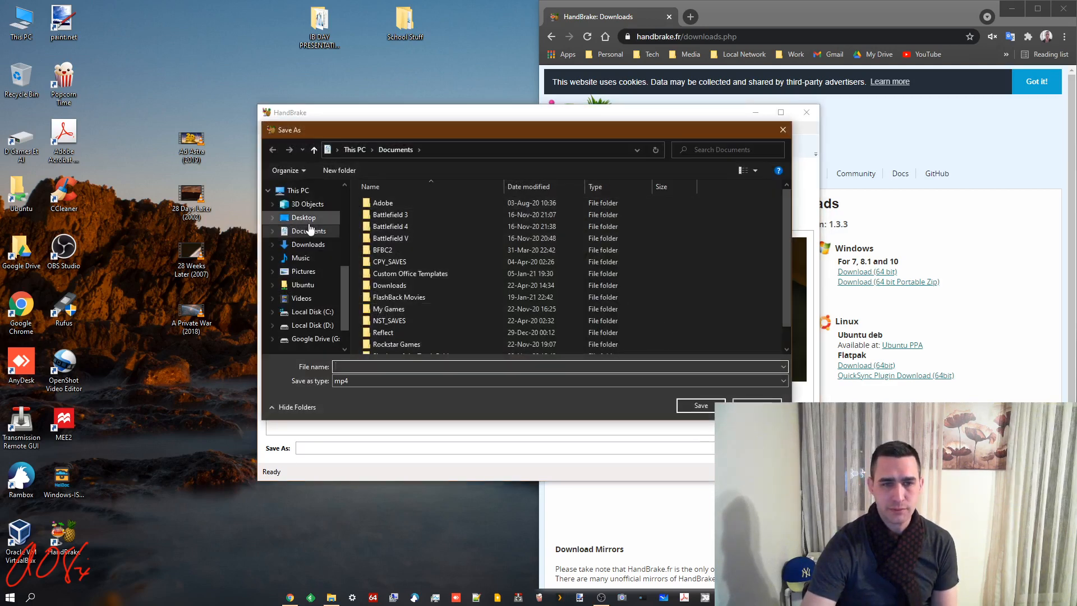
click(307, 220)
click(355, 367)
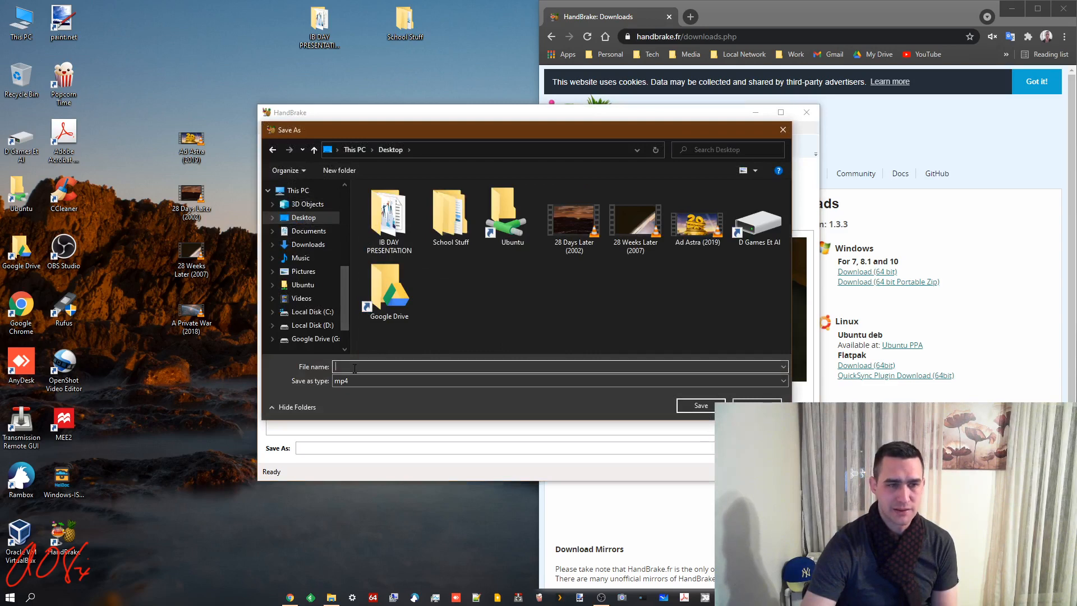
drag(401, 133, 432, 196)
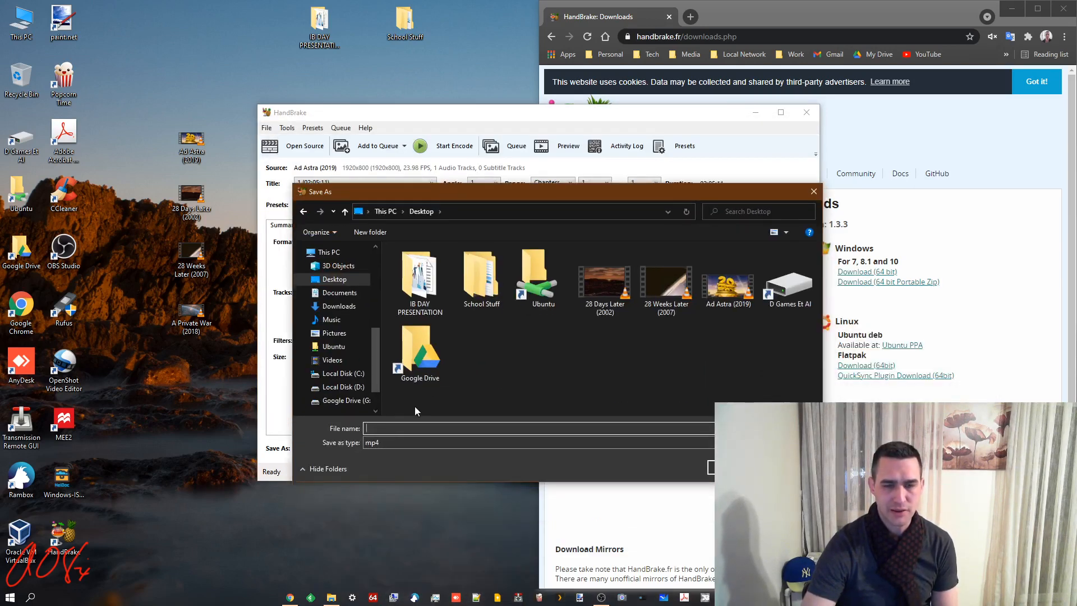
text(AA 720P)
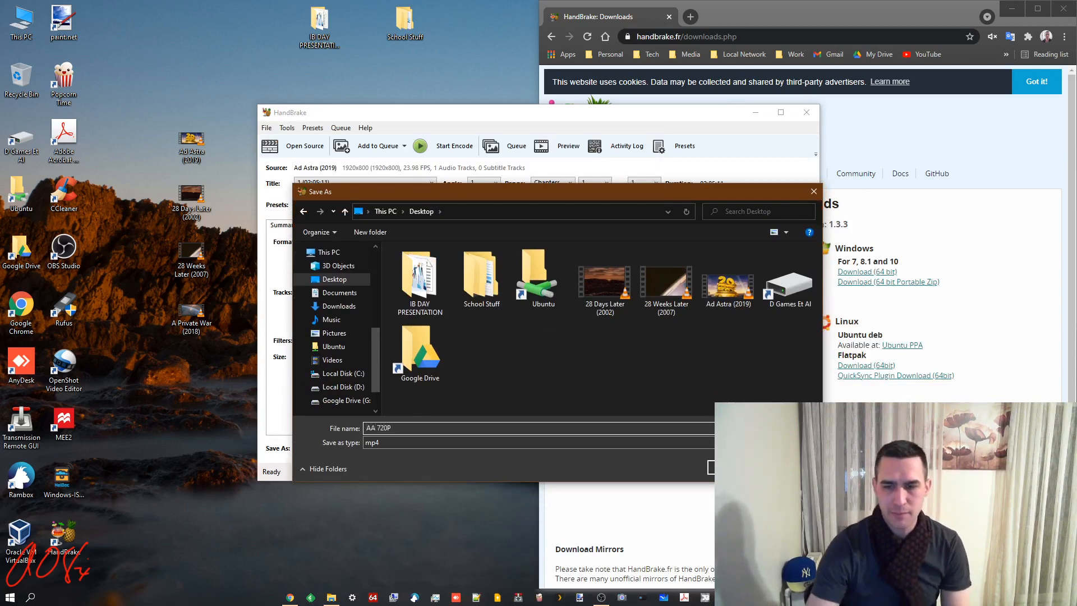
key(Return)
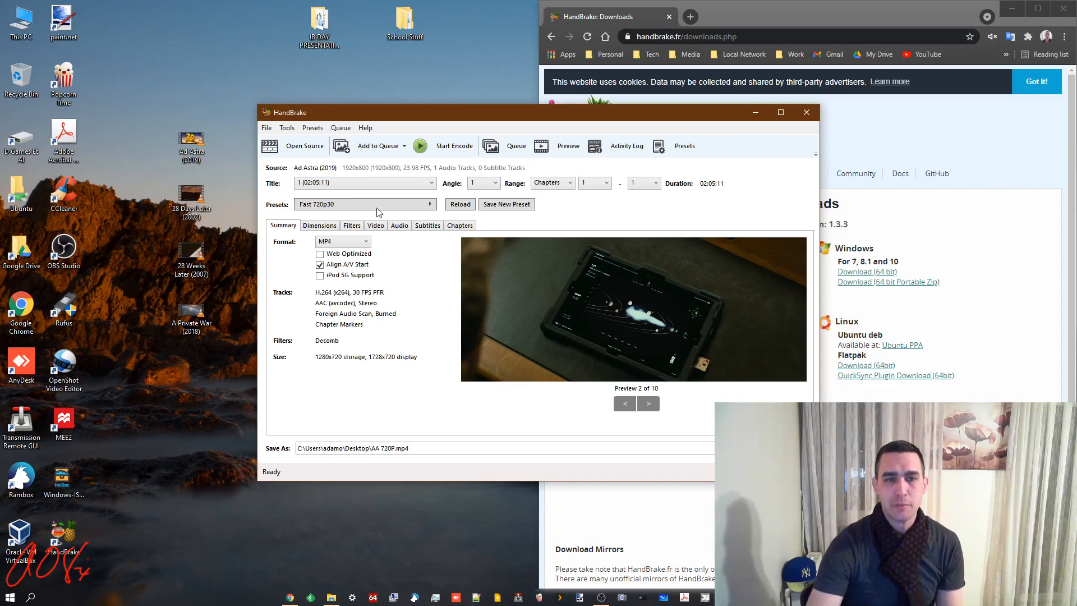
Step: Add the Ad Astra (2019) encode to the queue and show the queue window beside the main window
click(363, 147)
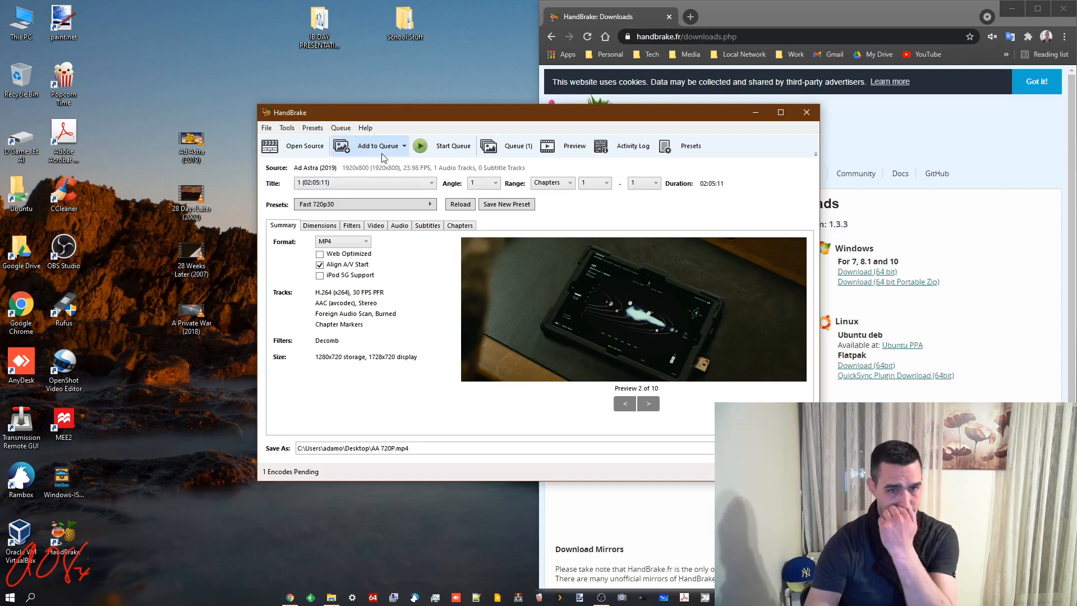
click(508, 147)
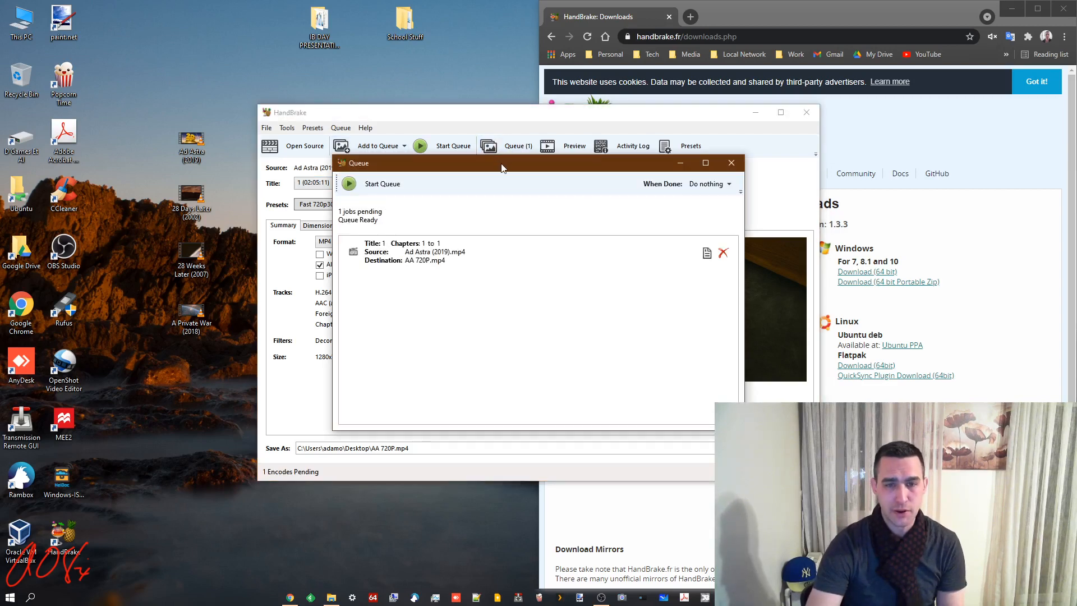
drag(511, 163, 749, 77)
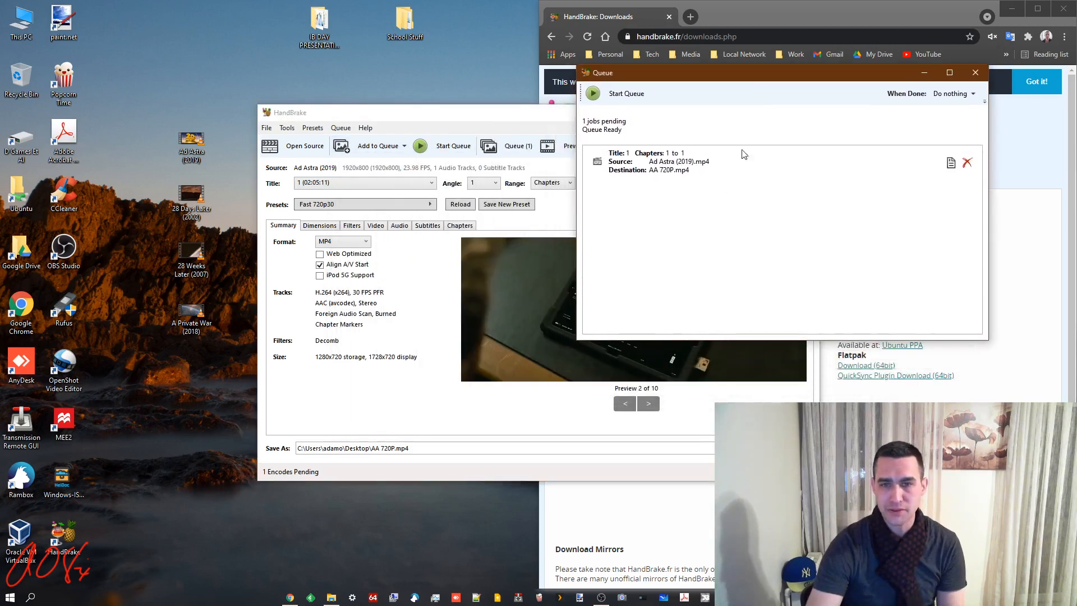
Step: Load 28 Days Later (2002) from the desktop as the source and check the video details in its file properties
click(447, 119)
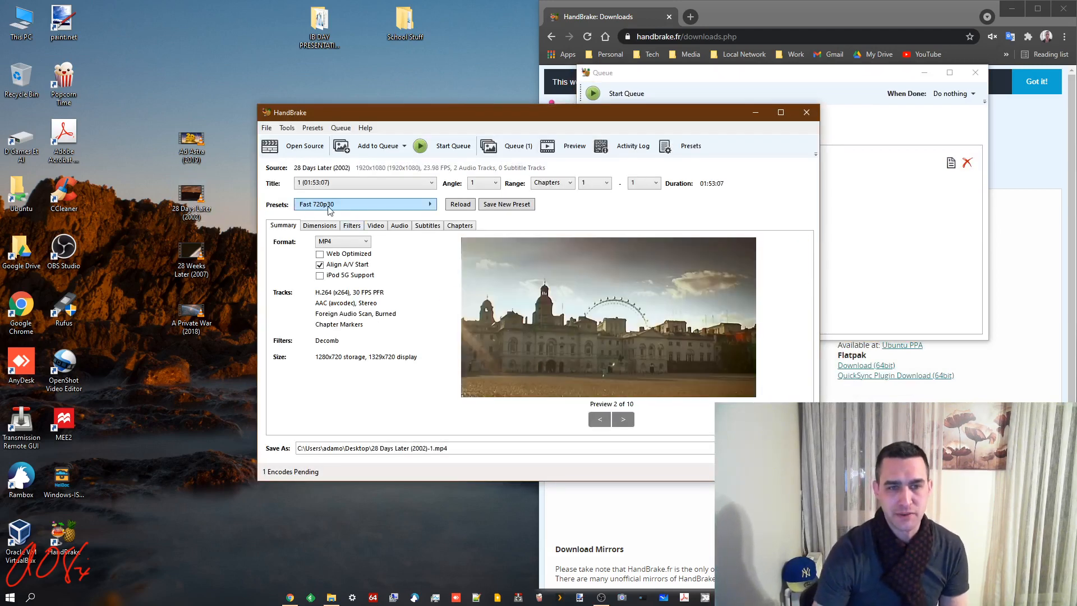
right_click(188, 210)
click(258, 506)
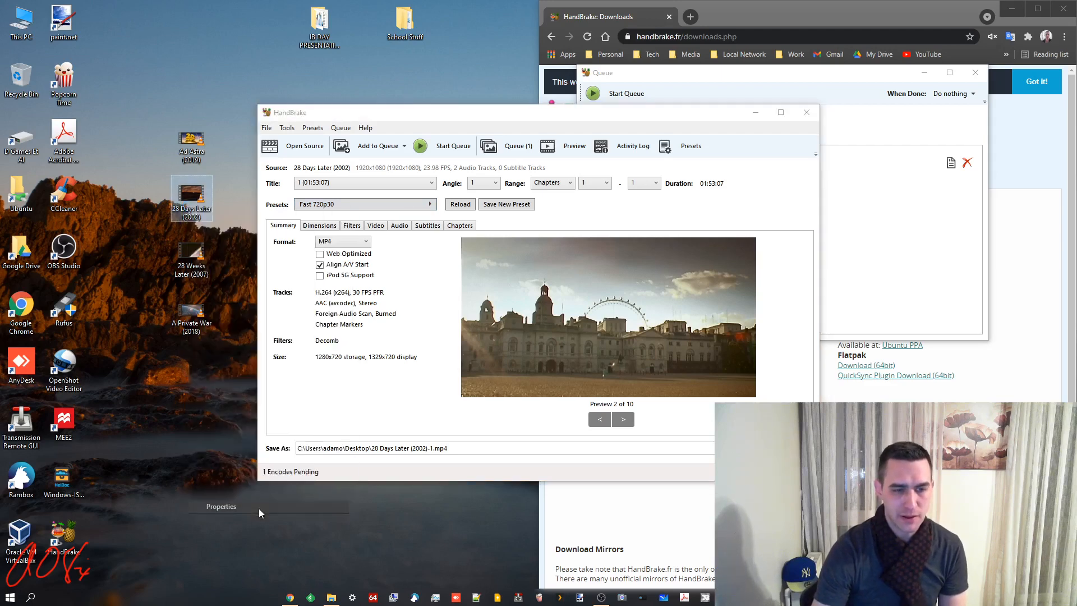
click(264, 235)
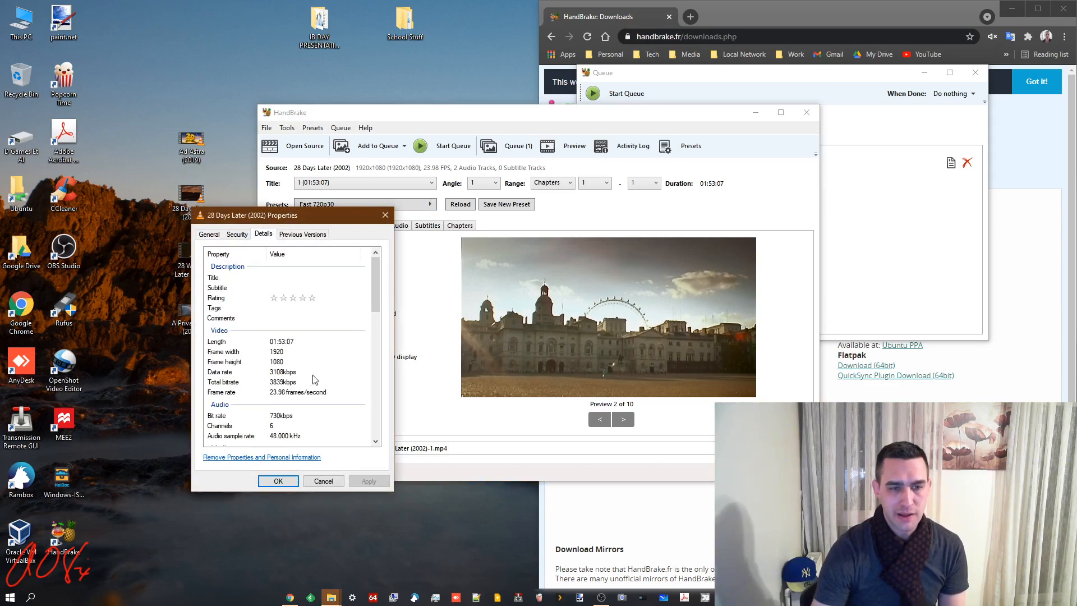
click(322, 480)
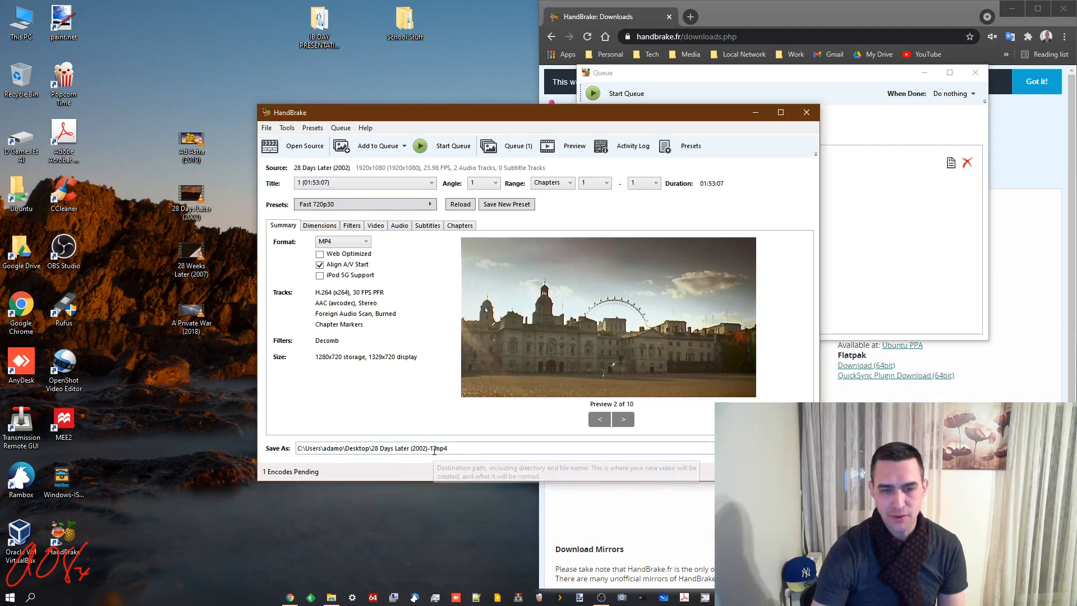
Step: Rename the output file as 28 Days Later (2002) 720P.mp4 and add the encode to the queue, checking the queued jobs
drag(433, 448, 427, 448)
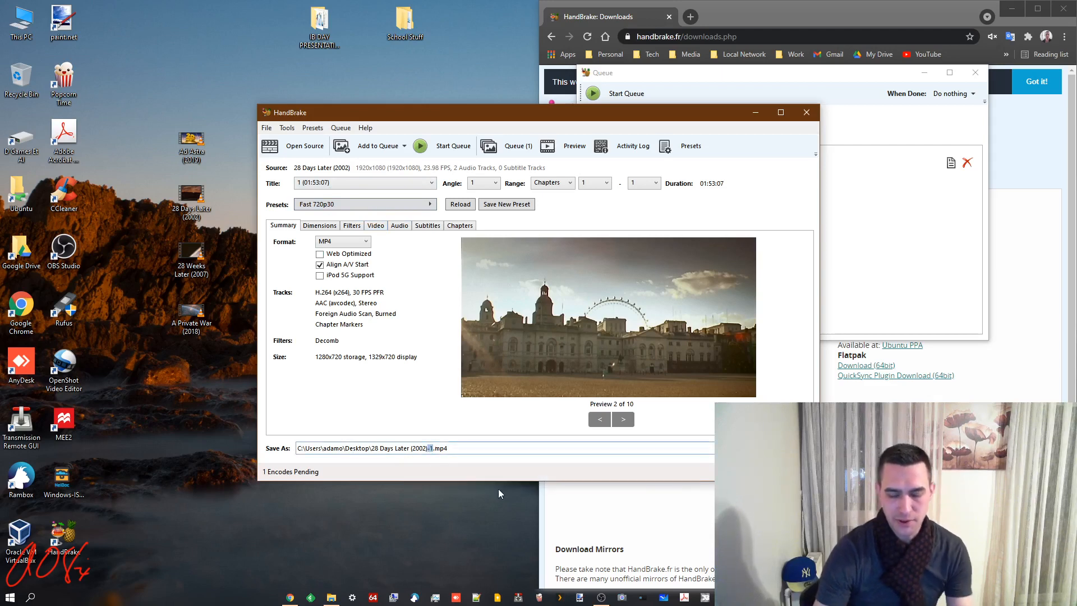
text(720)
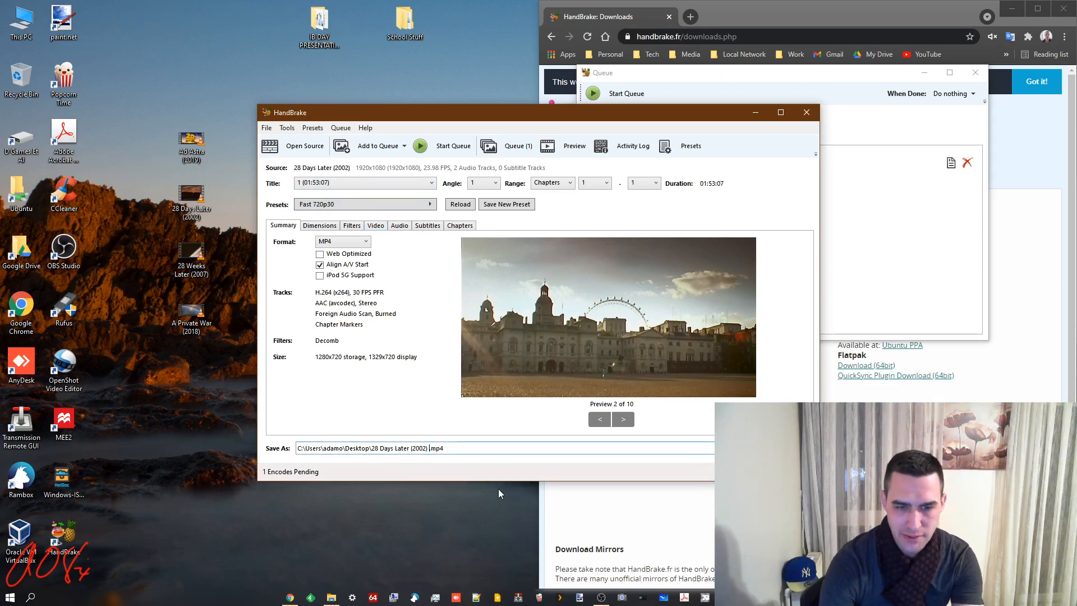
text(P)
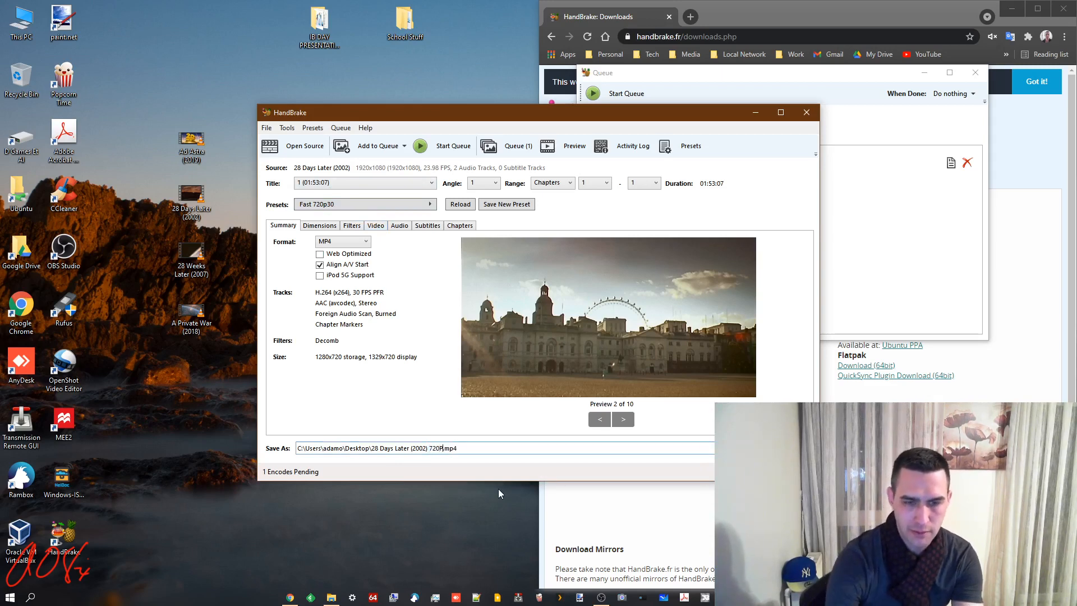
click(399, 150)
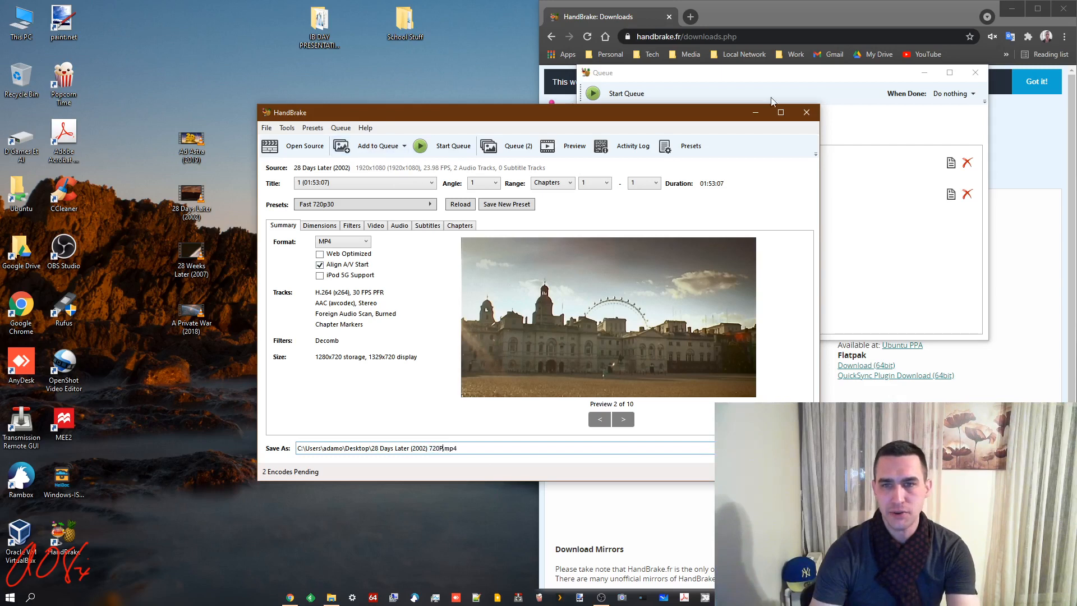
click(774, 78)
mouse_move(716, 165)
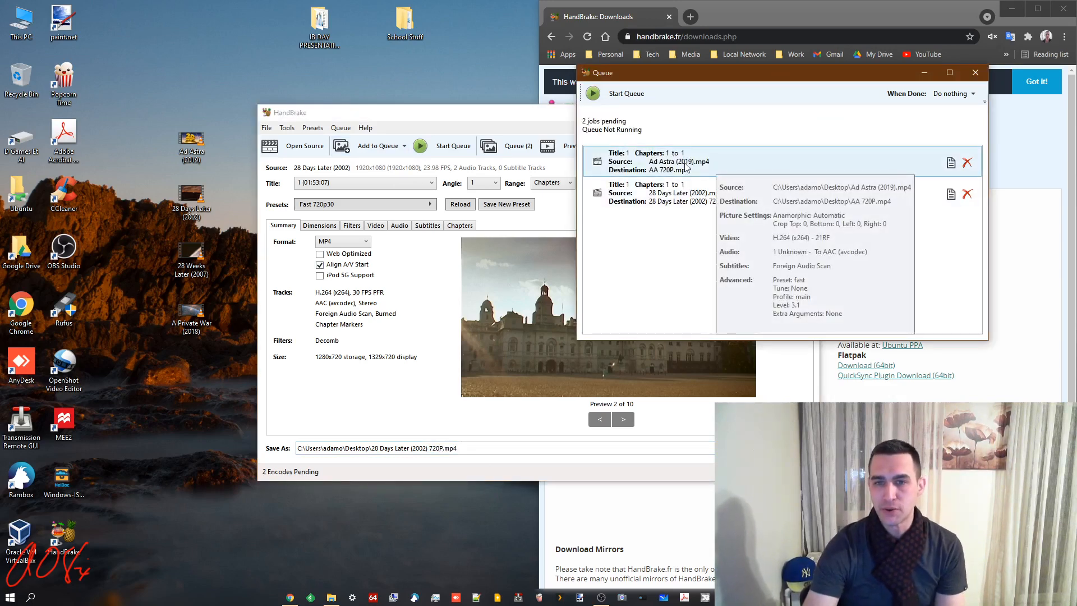
mouse_move(675, 198)
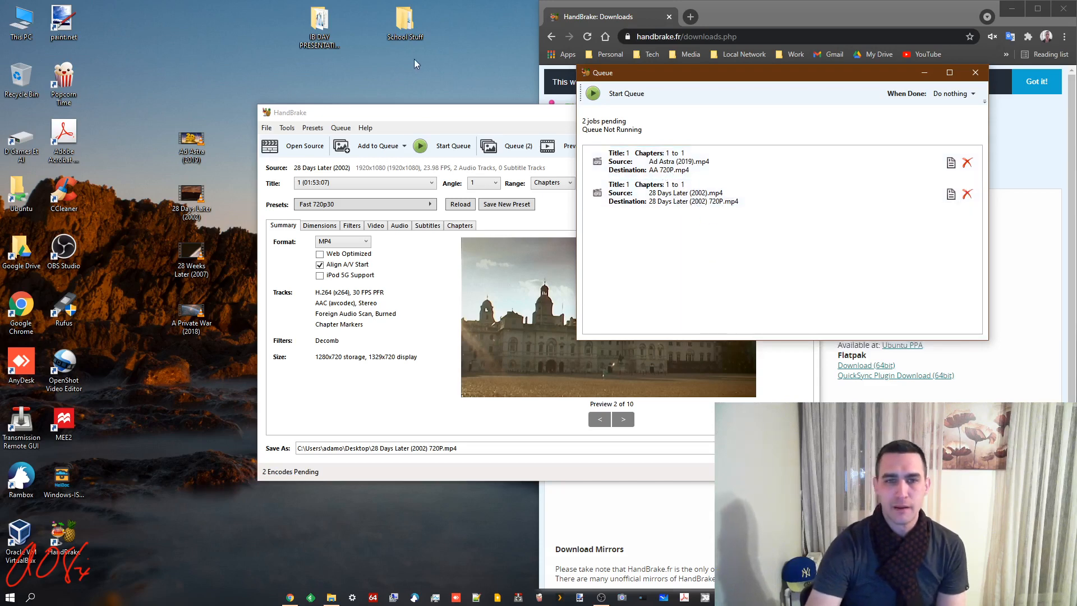
Step: Load 28 Weeks Later (2007) from the desktop as the source and check the video details in its file properties
click(430, 117)
drag(196, 258, 501, 321)
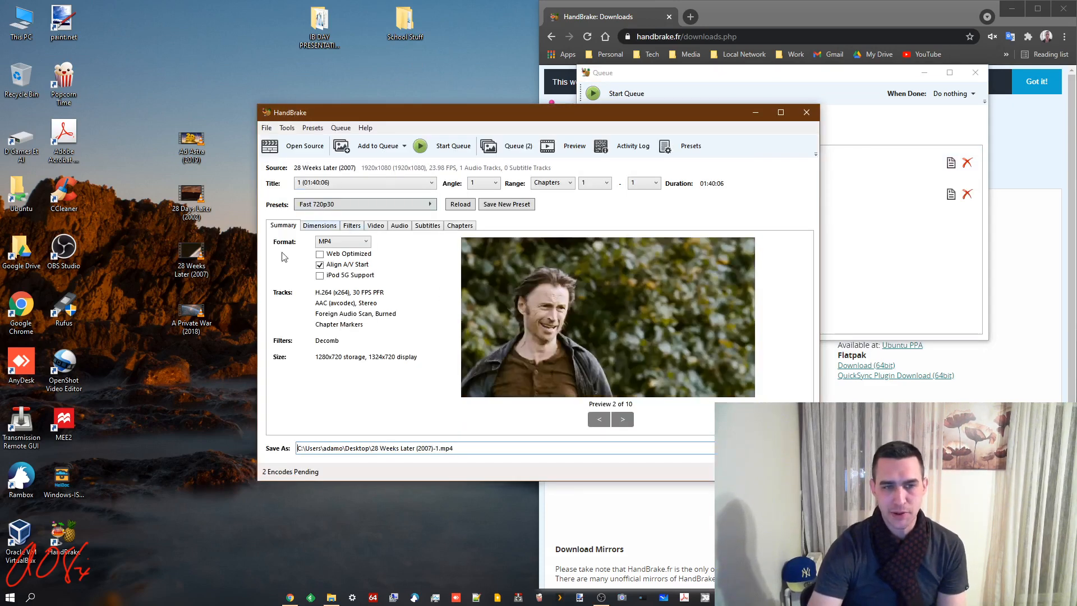
right_click(201, 260)
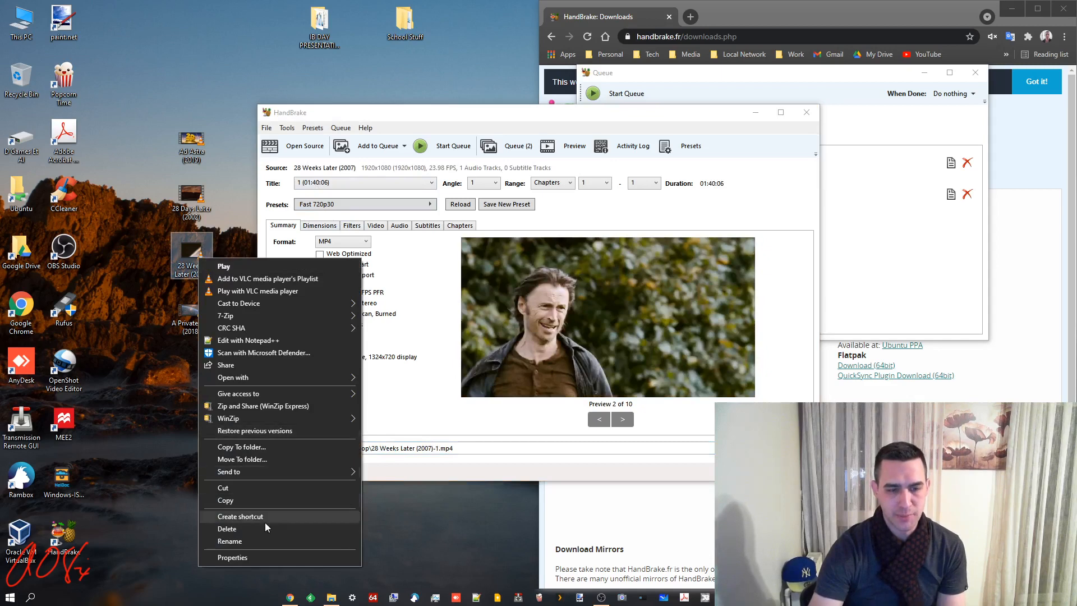
click(264, 557)
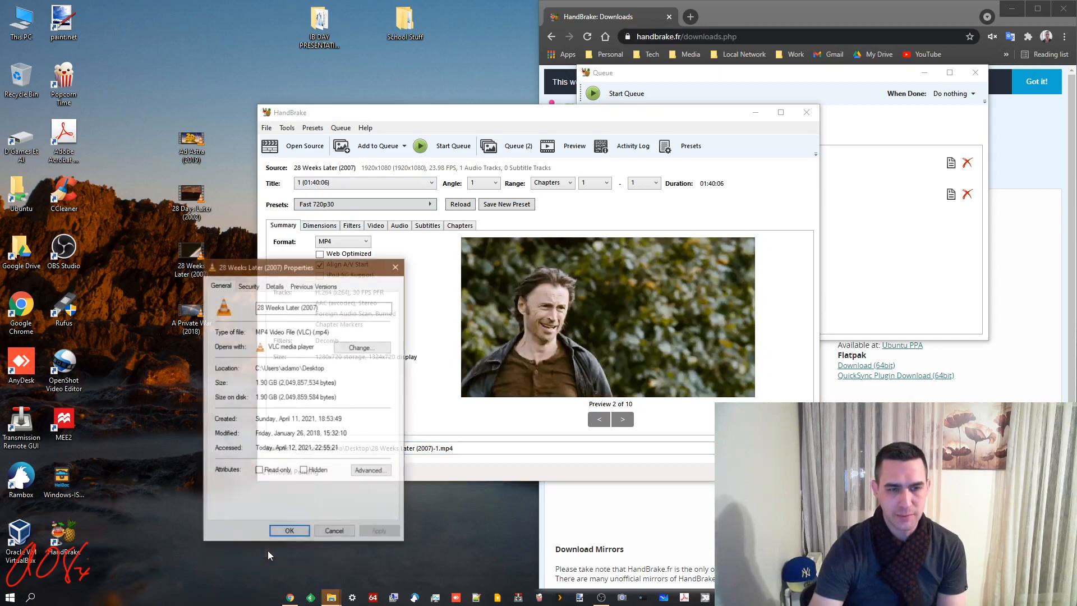
click(276, 286)
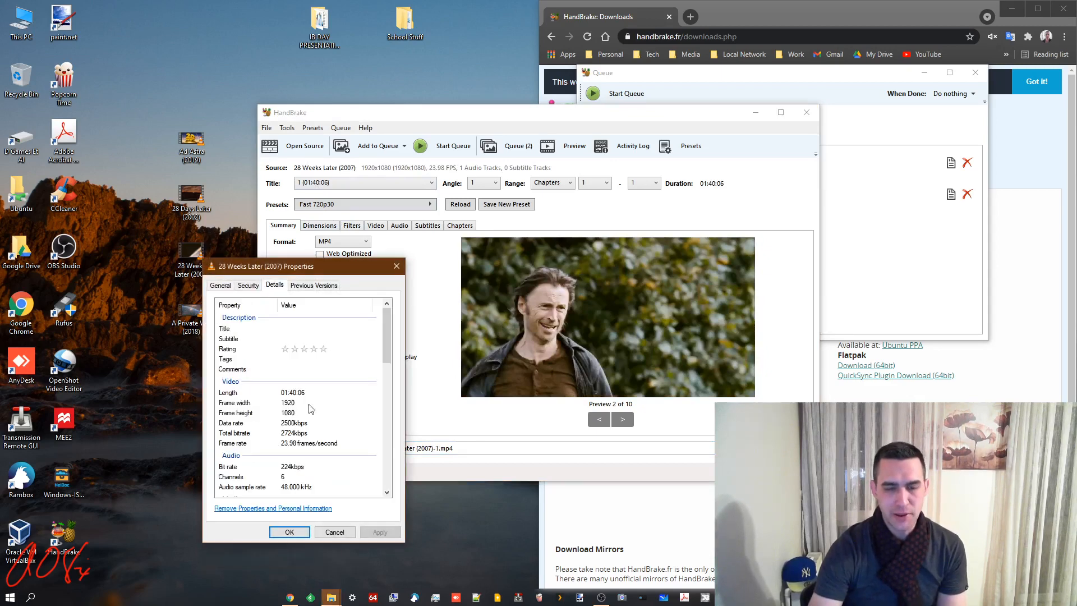
click(396, 266)
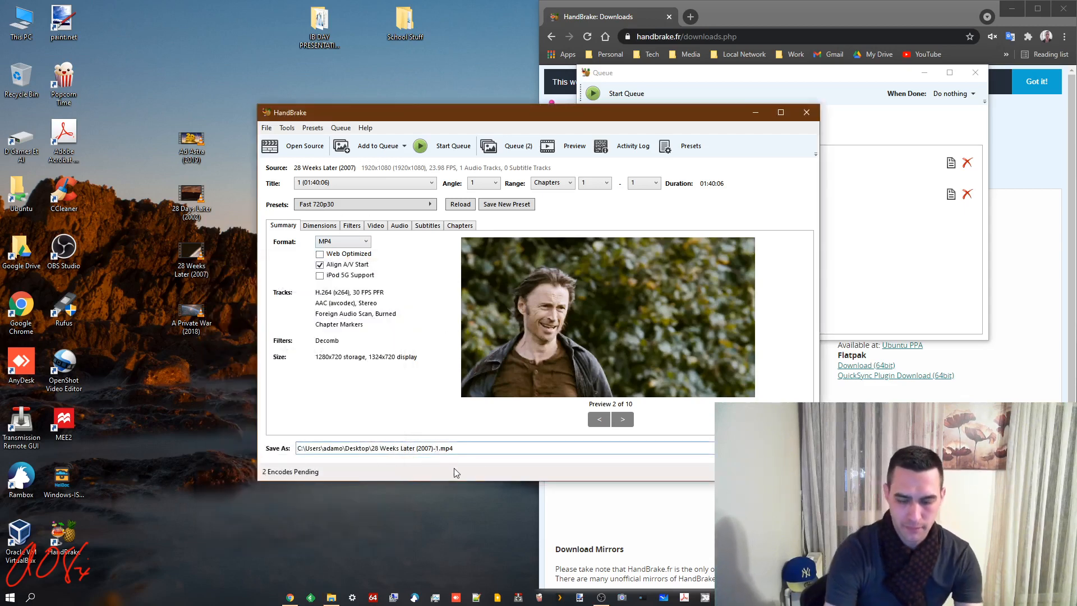
Step: Rename the output file as 28 Weeks Later (2007) 720P.mp4 and add the encode to the queue
key(BackSpace)
key(Delete)
key(Right)
text(720)
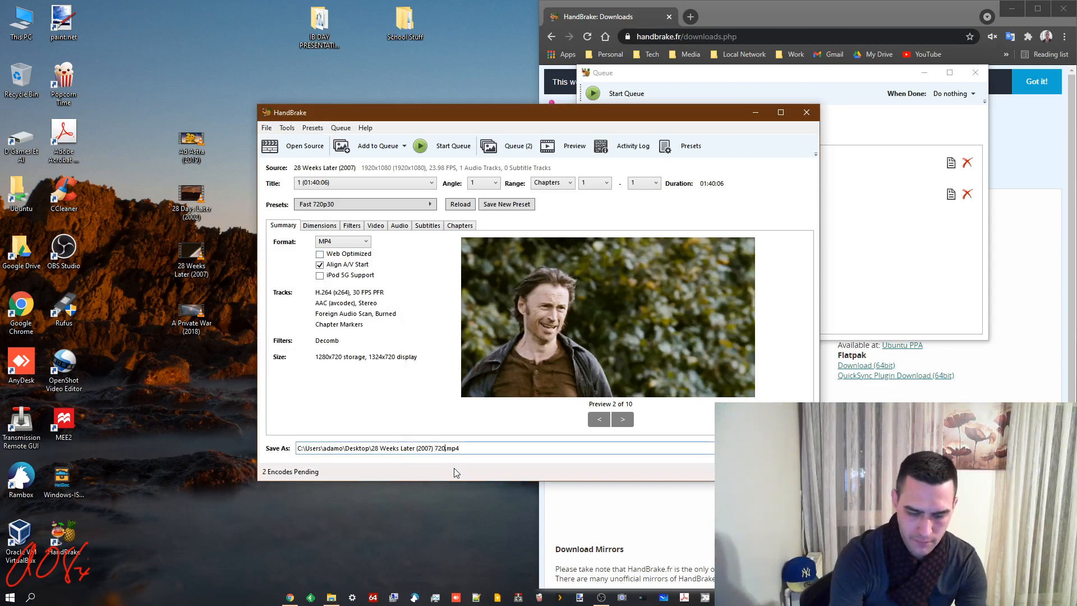
text(P)
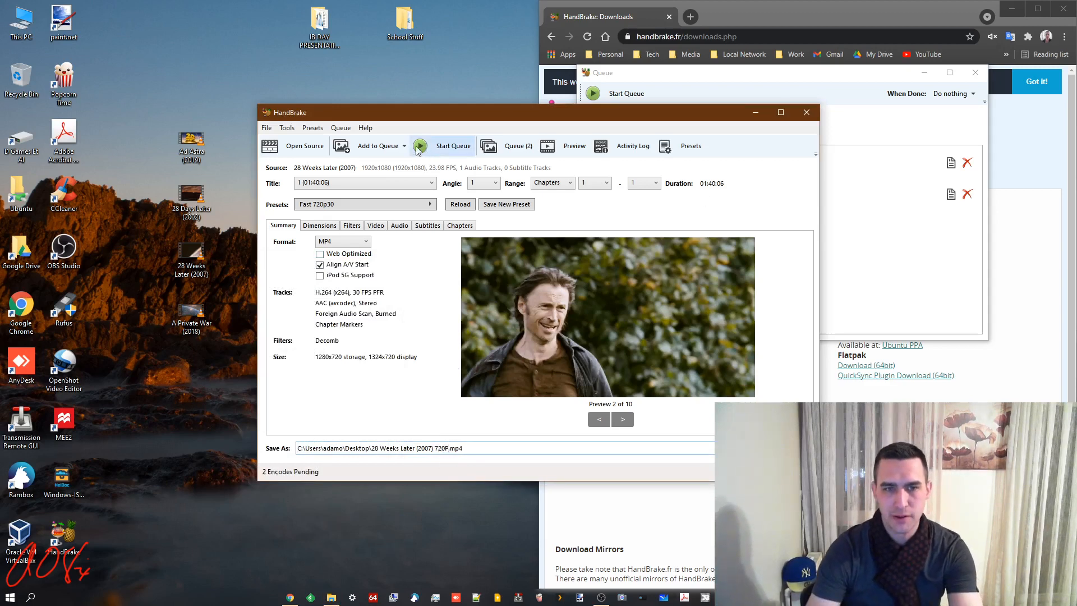
click(379, 146)
click(834, 231)
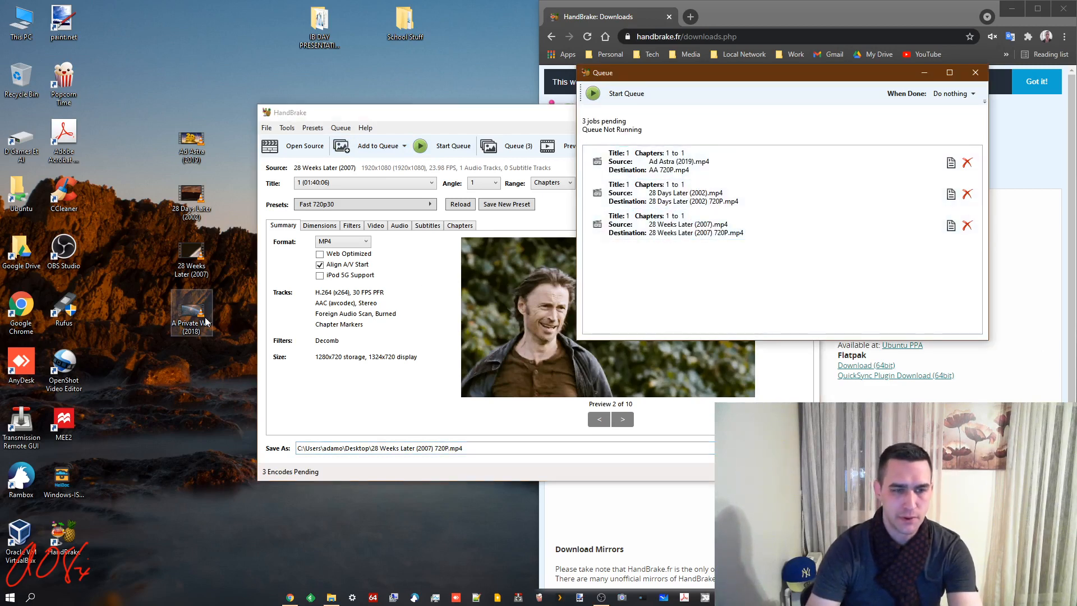
Step: Load A Private War (2018) from the desktop as the source and name its output A Private War (2018) 720P.mp4
drag(206, 322, 508, 318)
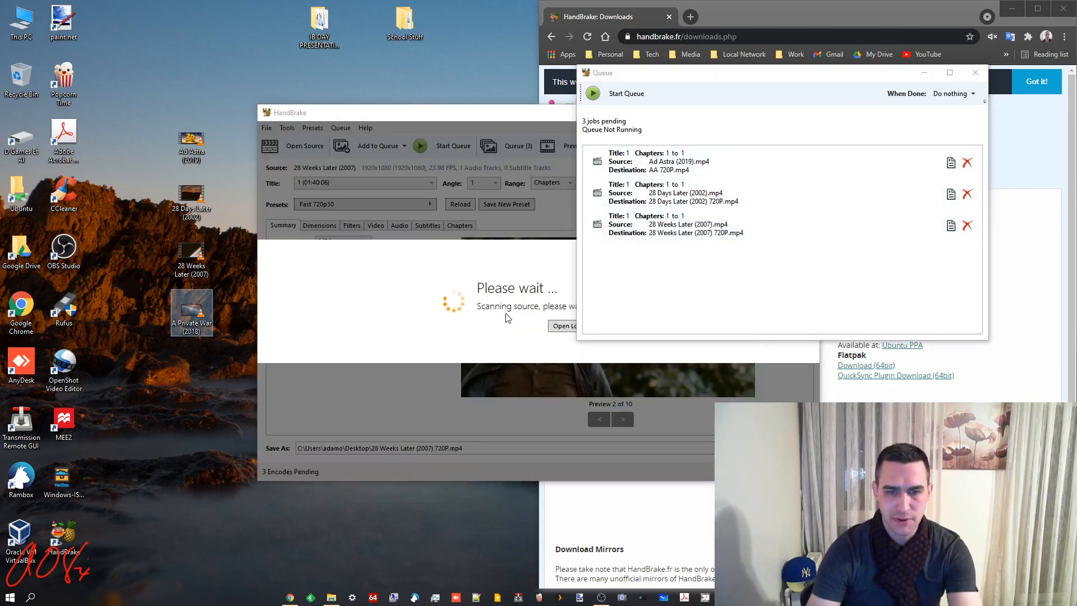
click(576, 242)
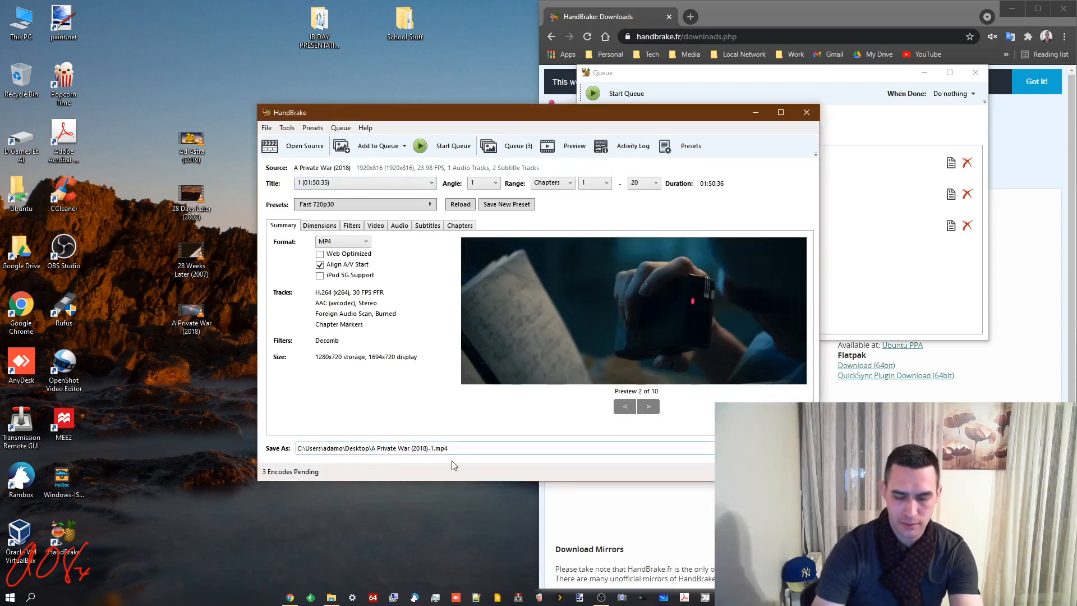
key(BackSpace)
key(Delete)
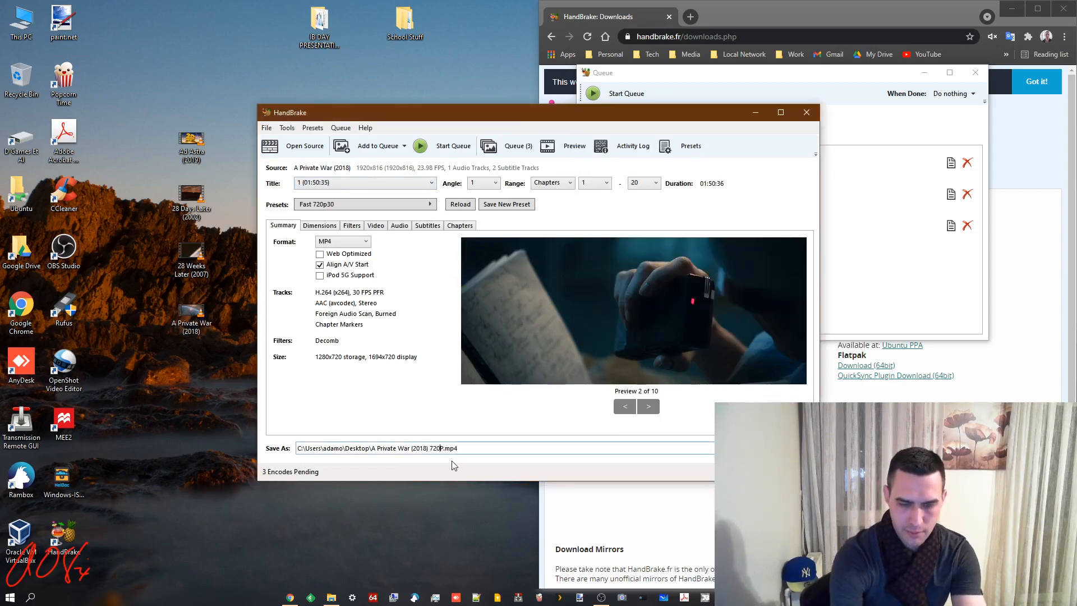
Step: Add the A Private War (2018) encode to the queue and start processing the queue
click(369, 147)
click(900, 307)
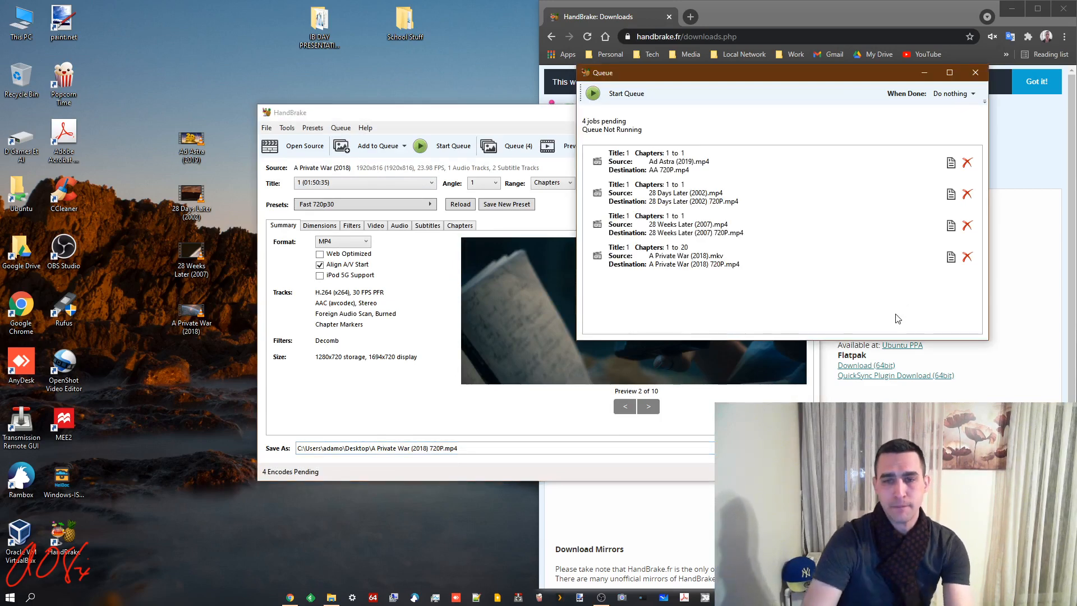
click(623, 95)
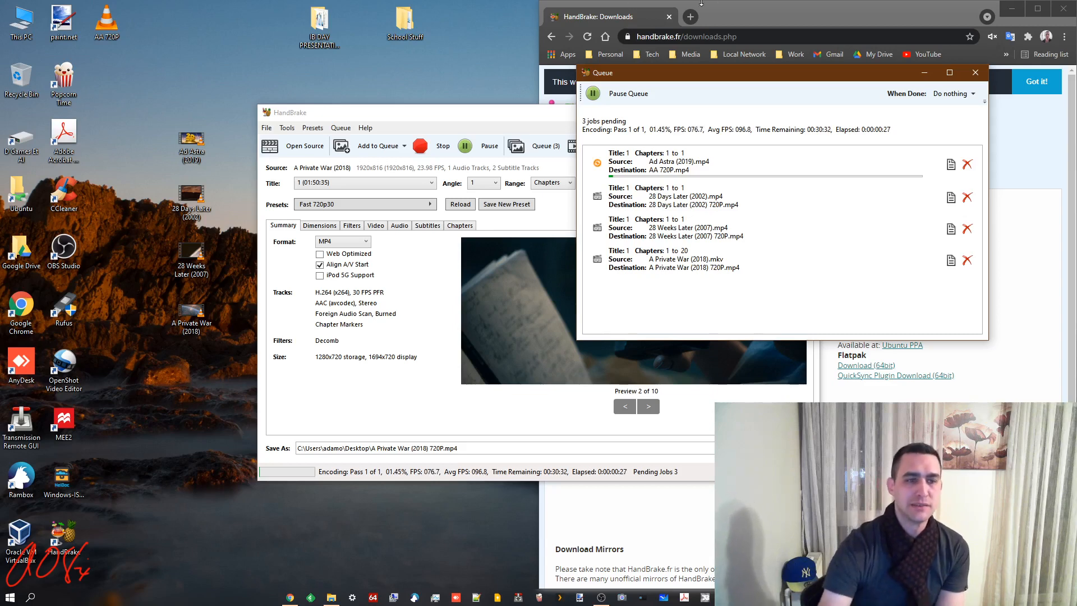
Step: Check the file size of the original 28 Days Later (2002) video in its file properties
click(181, 206)
right_click(180, 205)
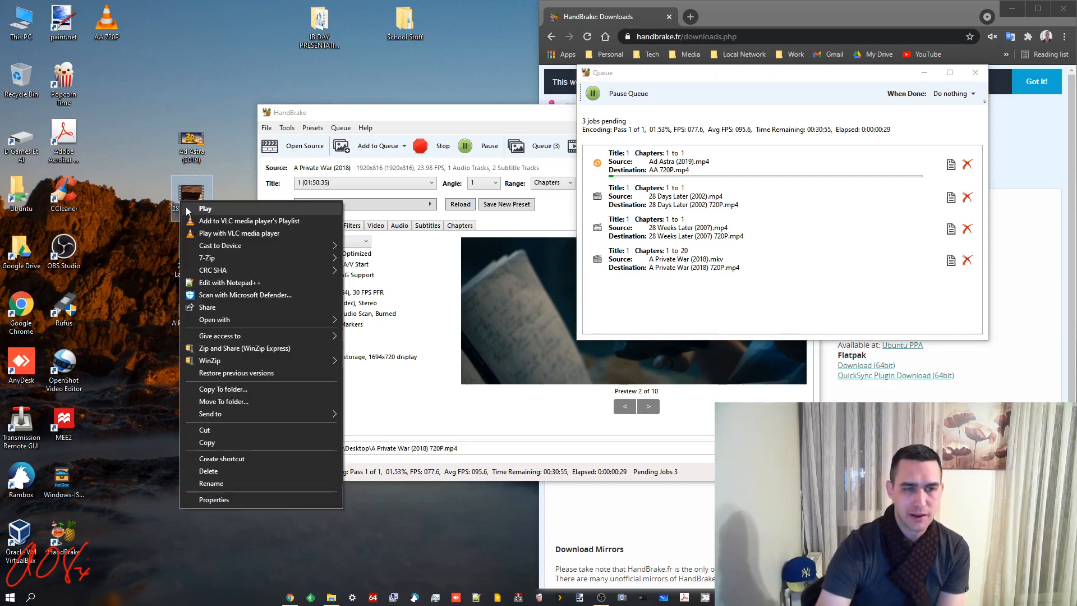
click(216, 499)
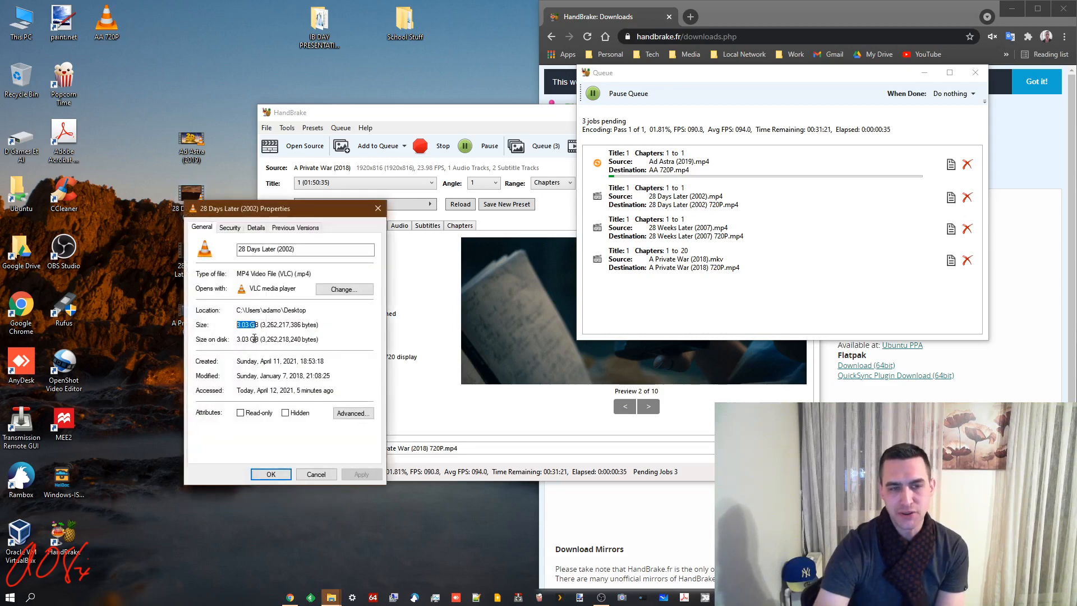
drag(259, 325, 235, 325)
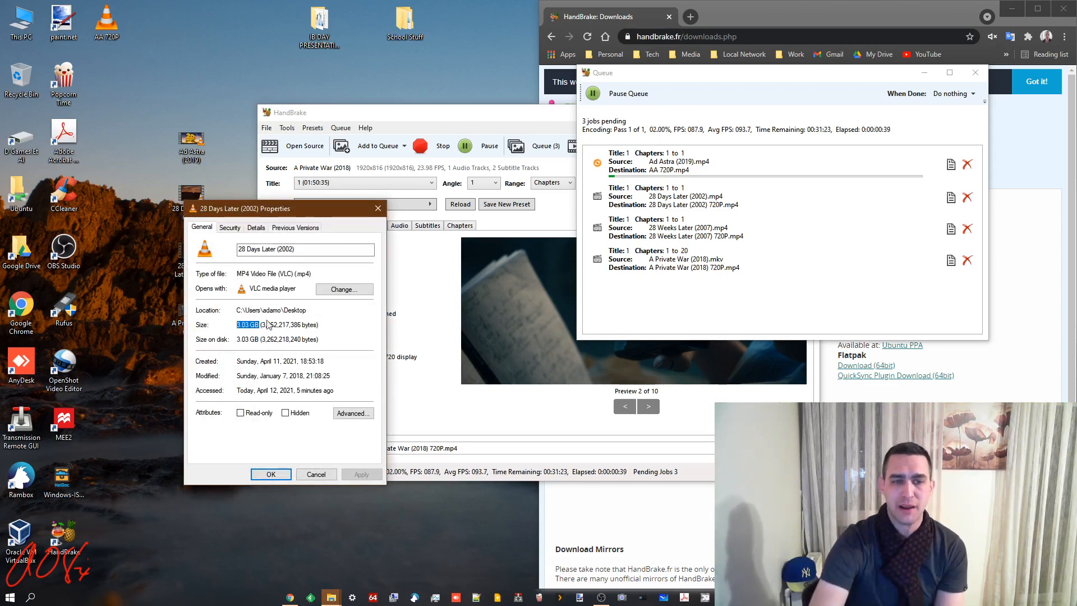
drag(259, 311, 256, 310)
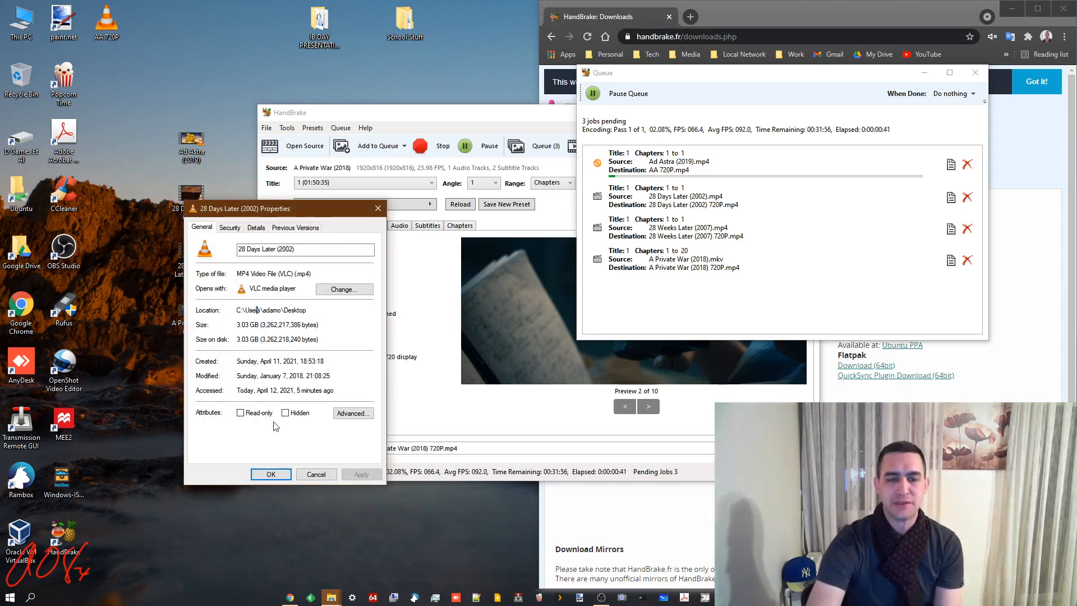
Step: Close the file properties and review the dimension settings and available video codecs for the A Private War (2018) encode
click(315, 475)
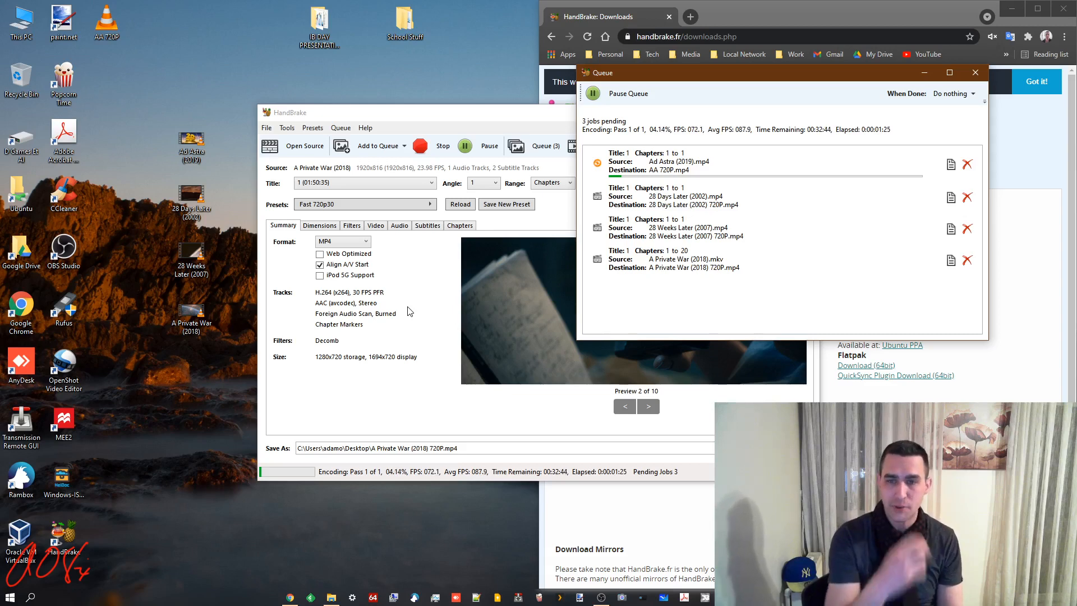
click(323, 226)
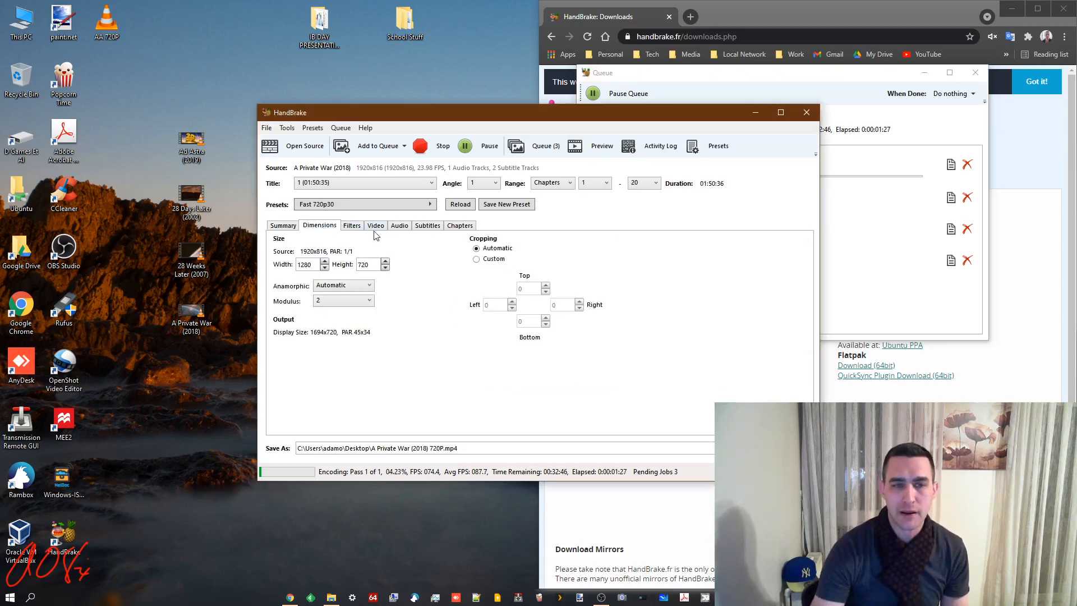
click(378, 226)
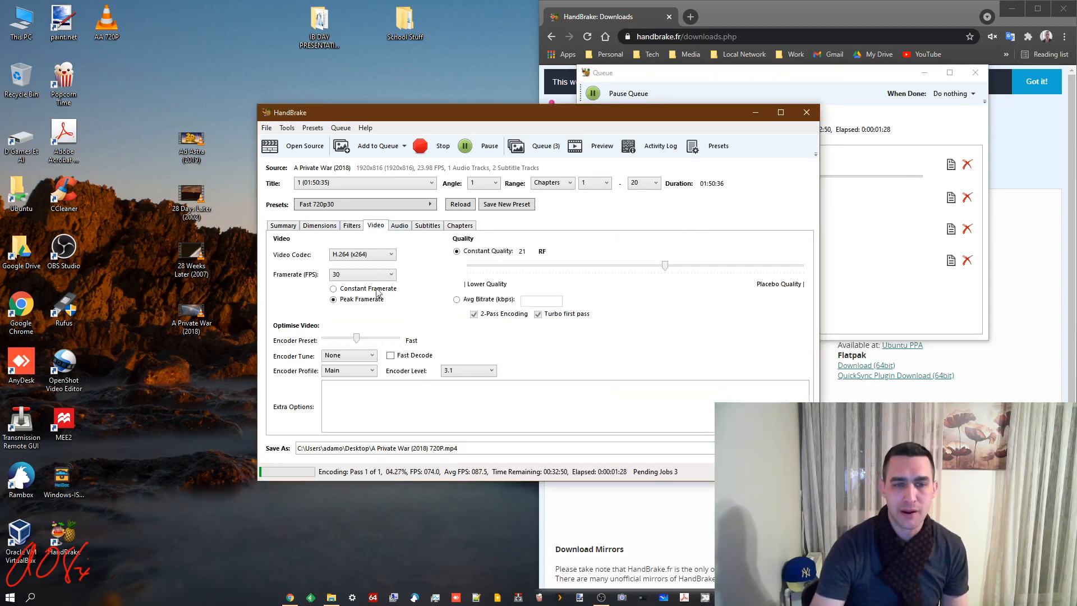
click(392, 256)
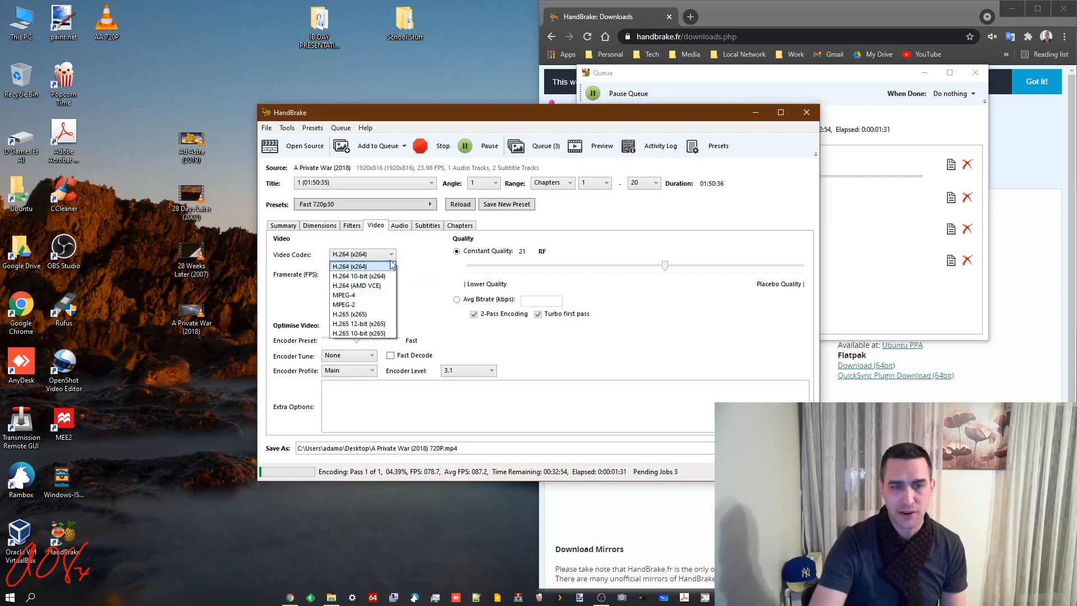
click(395, 256)
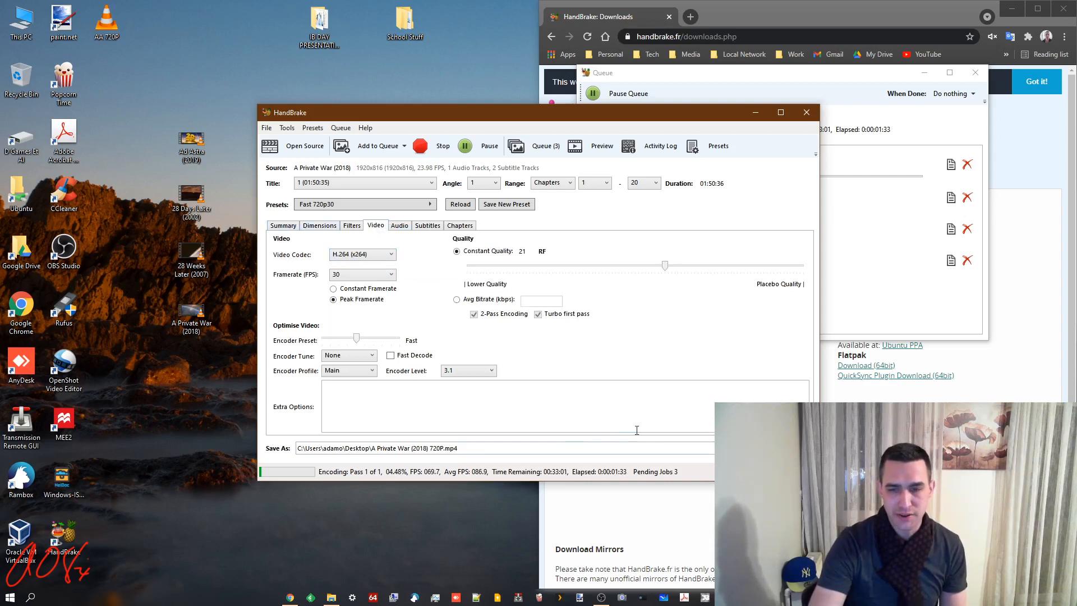
Step: Return to the encode summary and check which output container formats are offered
click(281, 231)
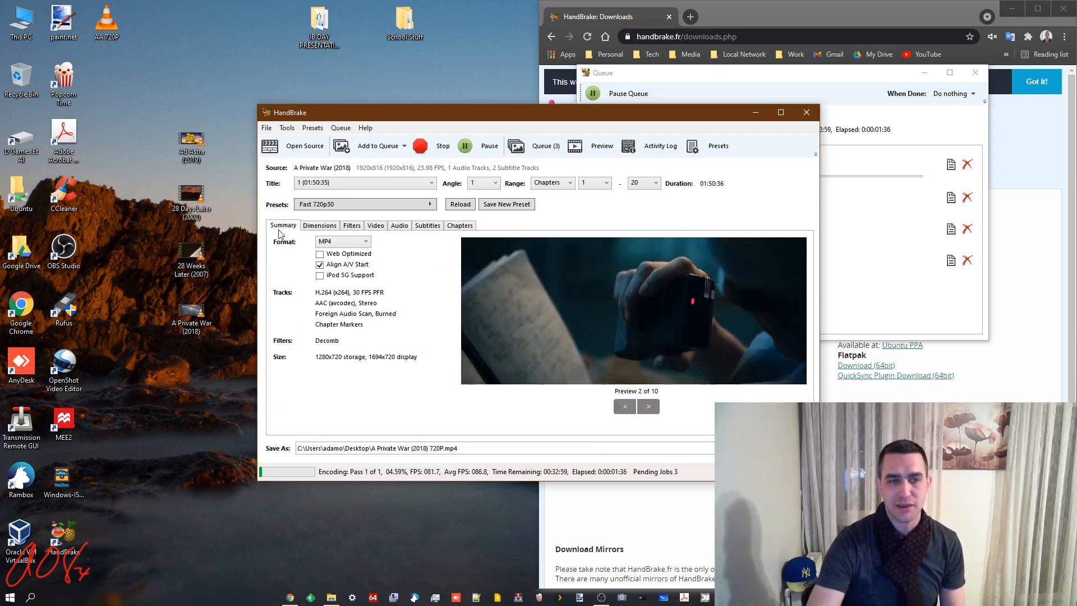
click(339, 242)
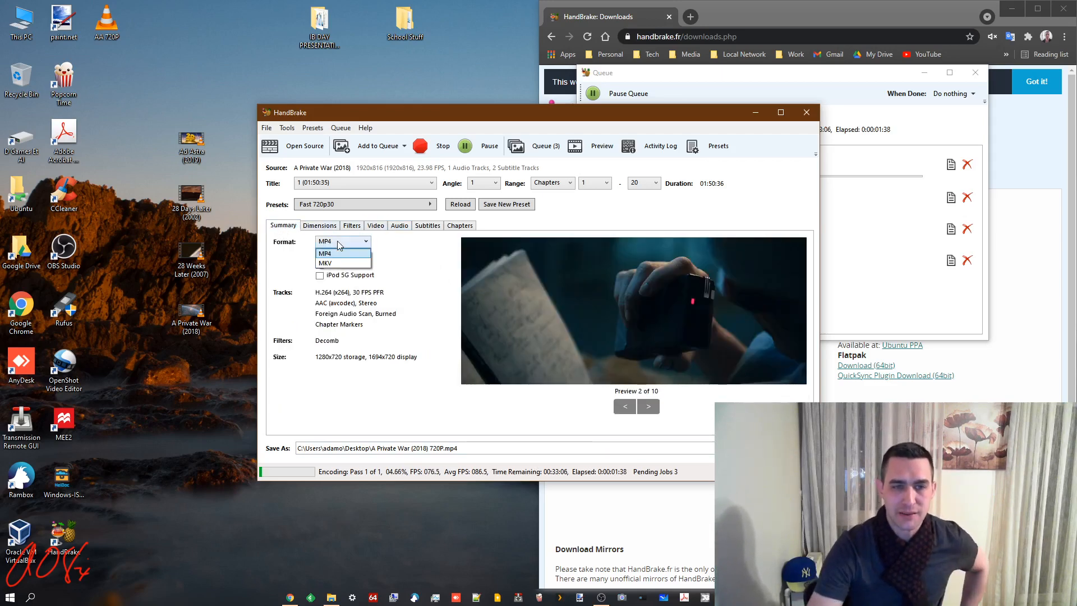
click(401, 249)
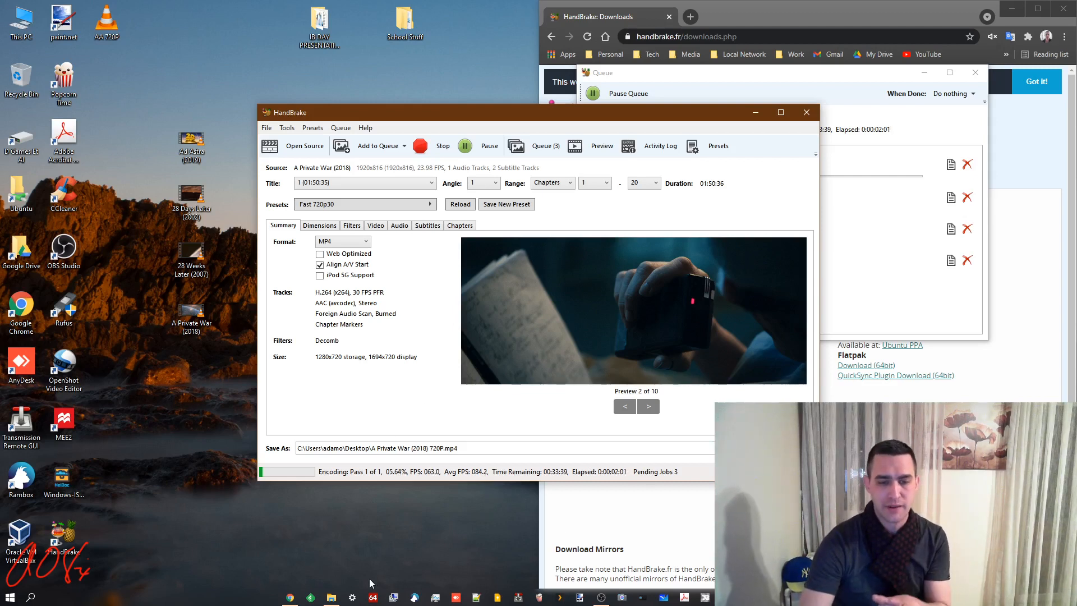
Step: Check the screen turn-off and sleep times under Power & sleep in Windows Settings against the running queue, and close Settings
click(350, 599)
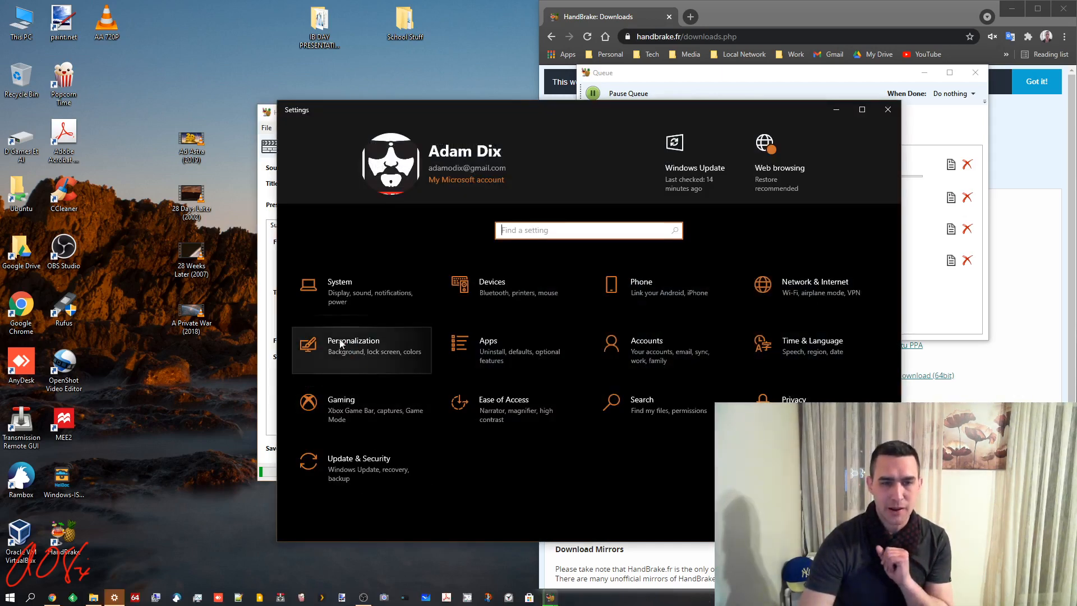
click(350, 293)
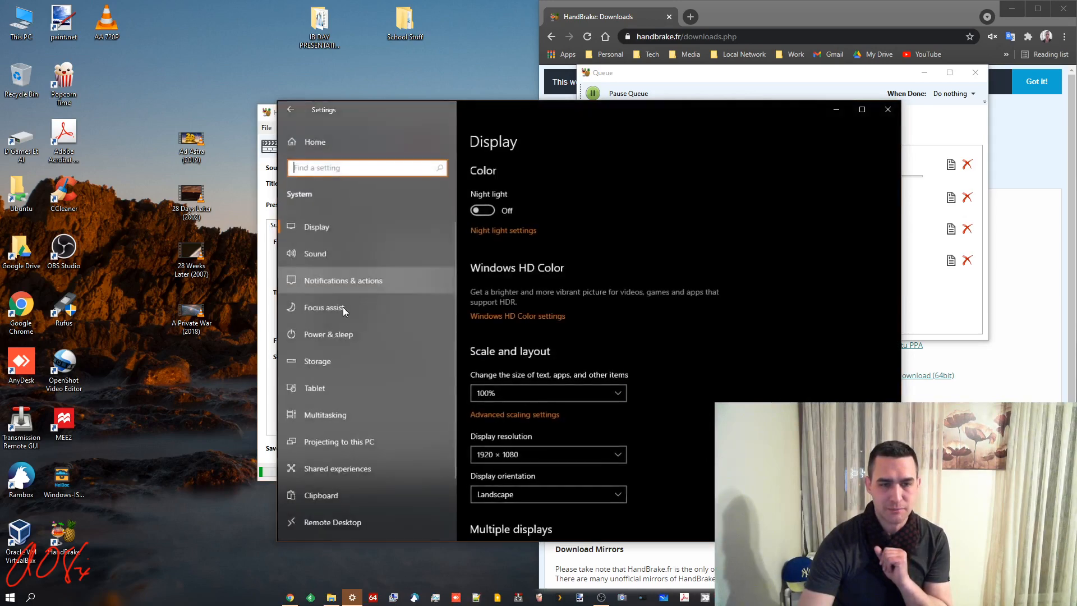
click(327, 337)
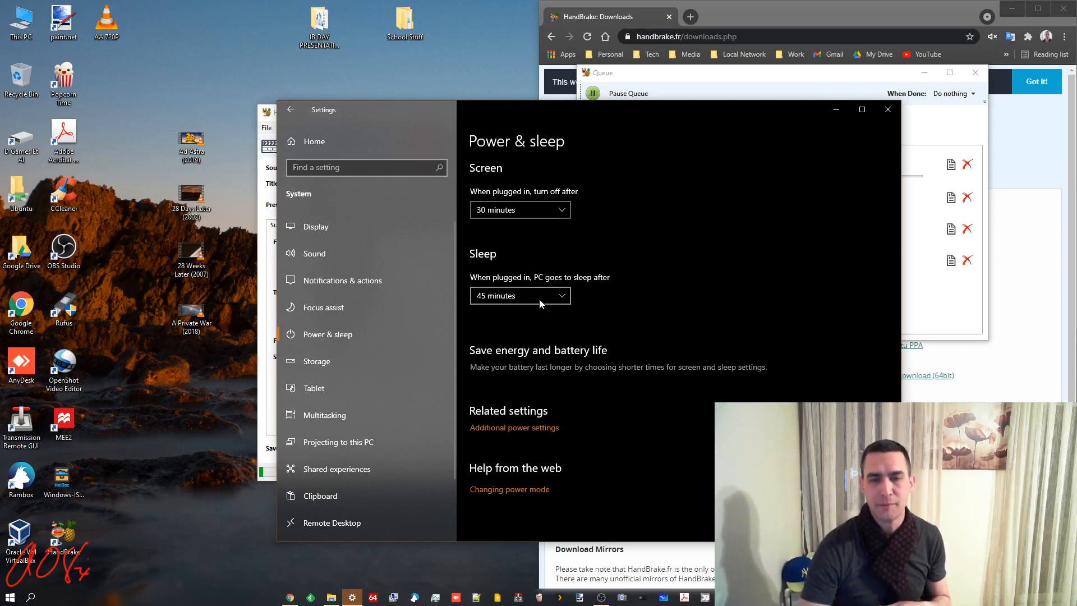
click(651, 82)
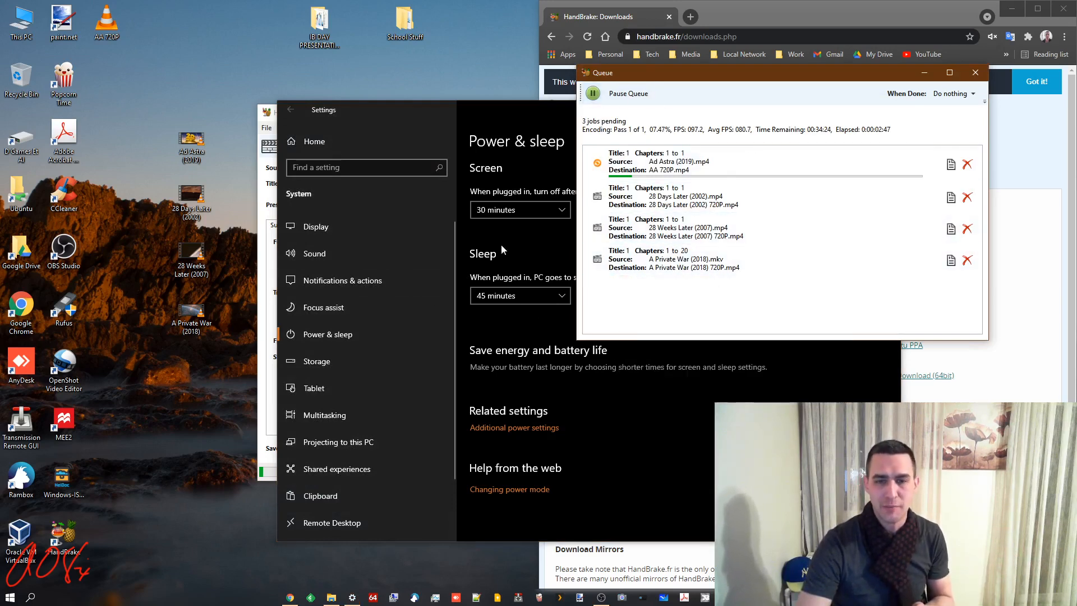
click(504, 281)
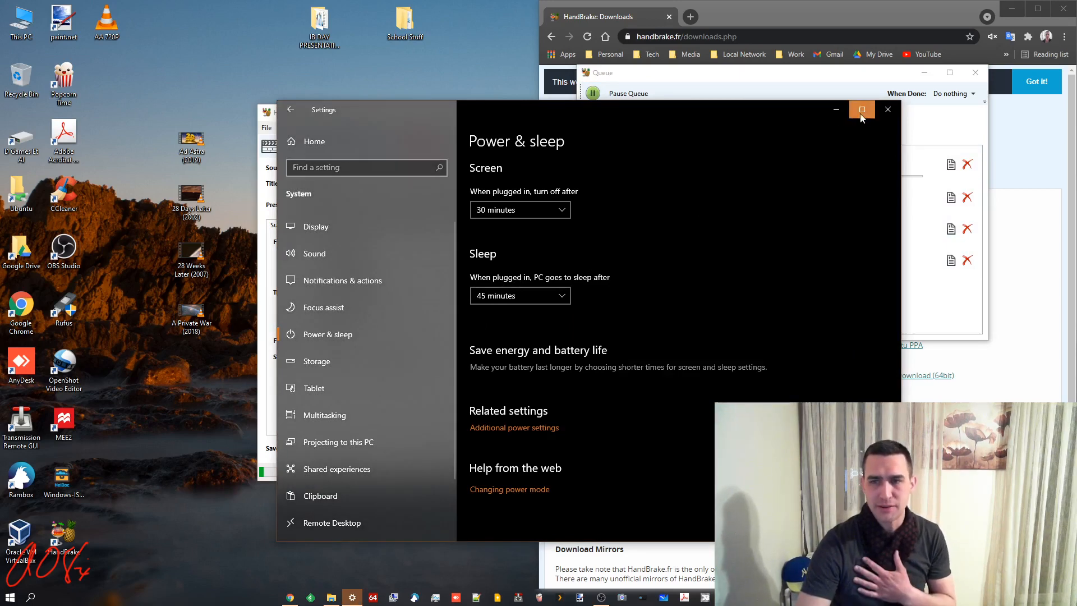
click(888, 112)
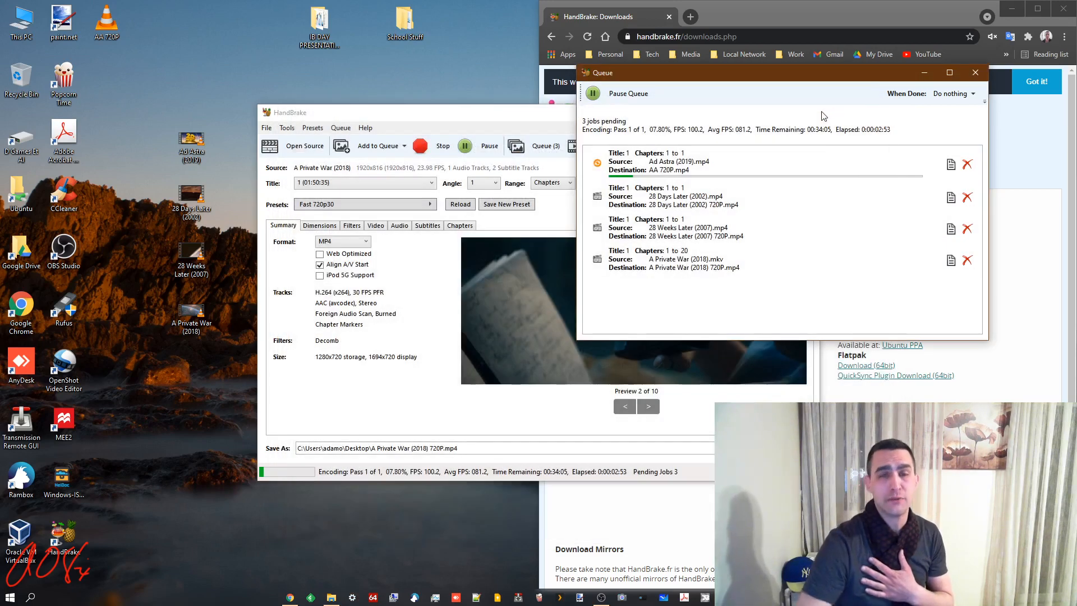